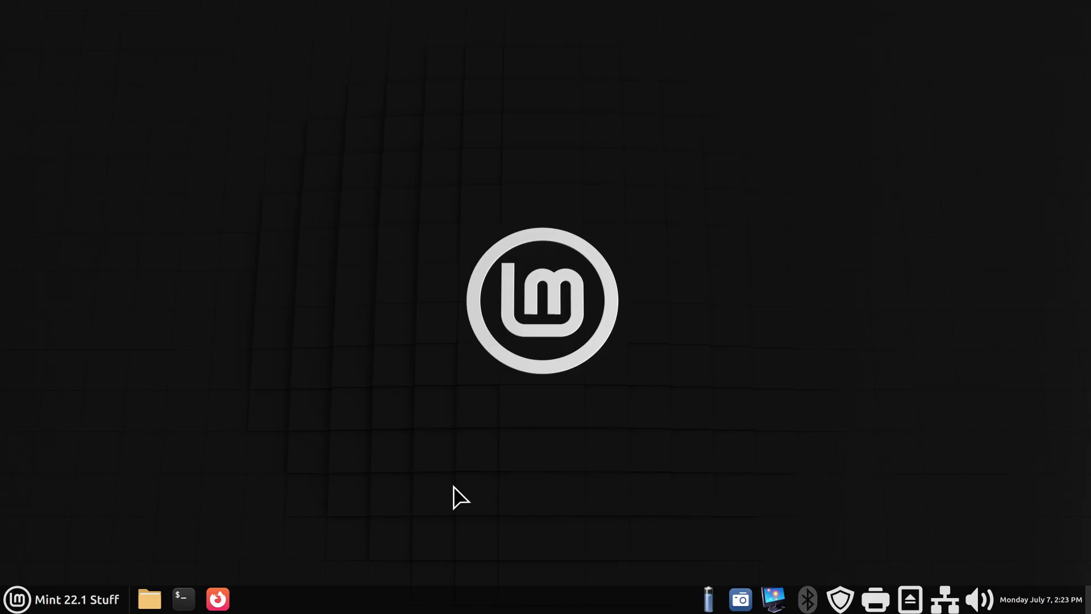
Search the Mint applications menu for 'usb'.
{"action": "left_click", "coordinate": [98, 585]}
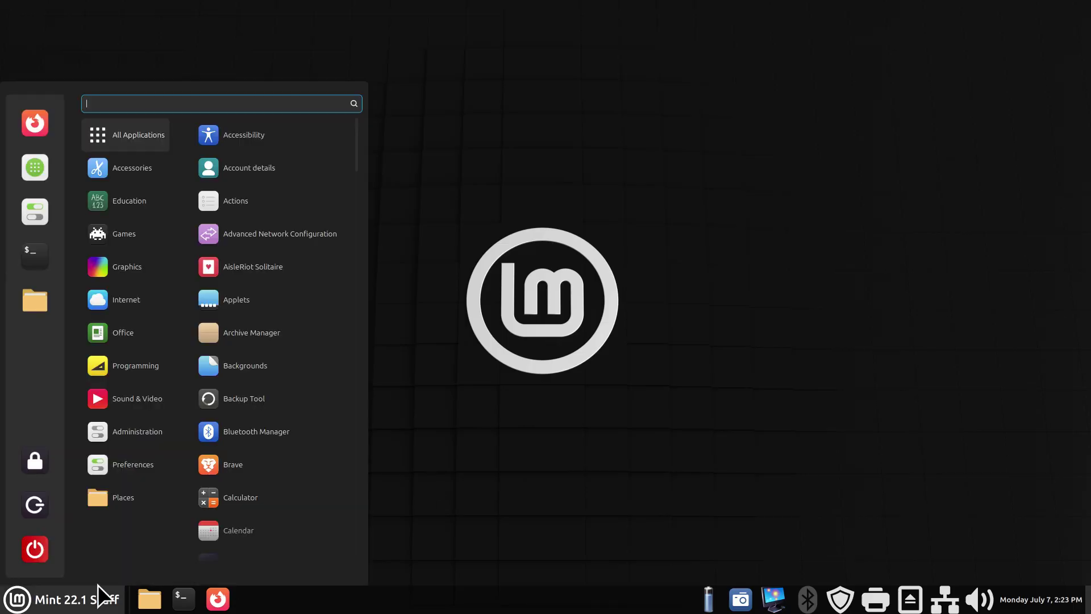
{"action": "type", "text": "usb"}
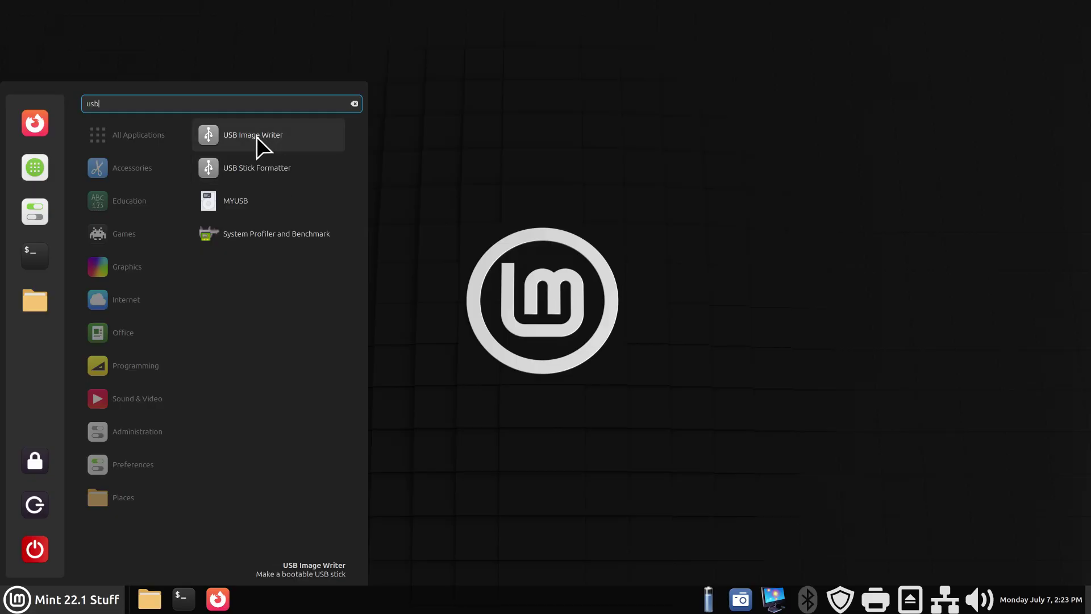
Launch USB Stick Formatter from the 'usb' search results.
{"action": "left_click", "coordinate": [268, 170]}
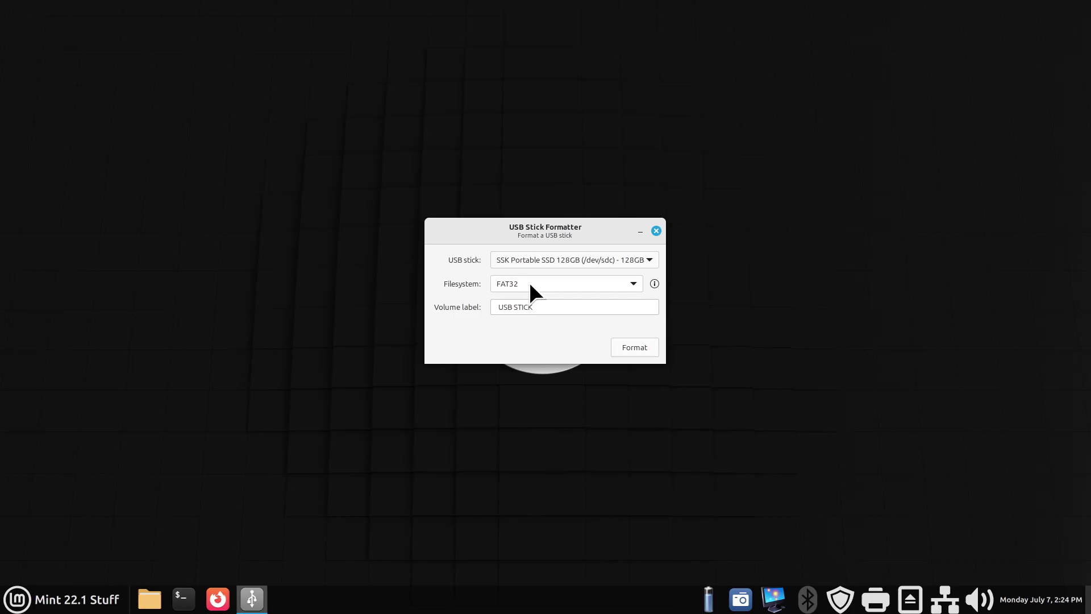
Close USB Stick Formatter without formatting and open System Settings from the panel.
{"action": "left_click", "coordinate": [656, 230]}
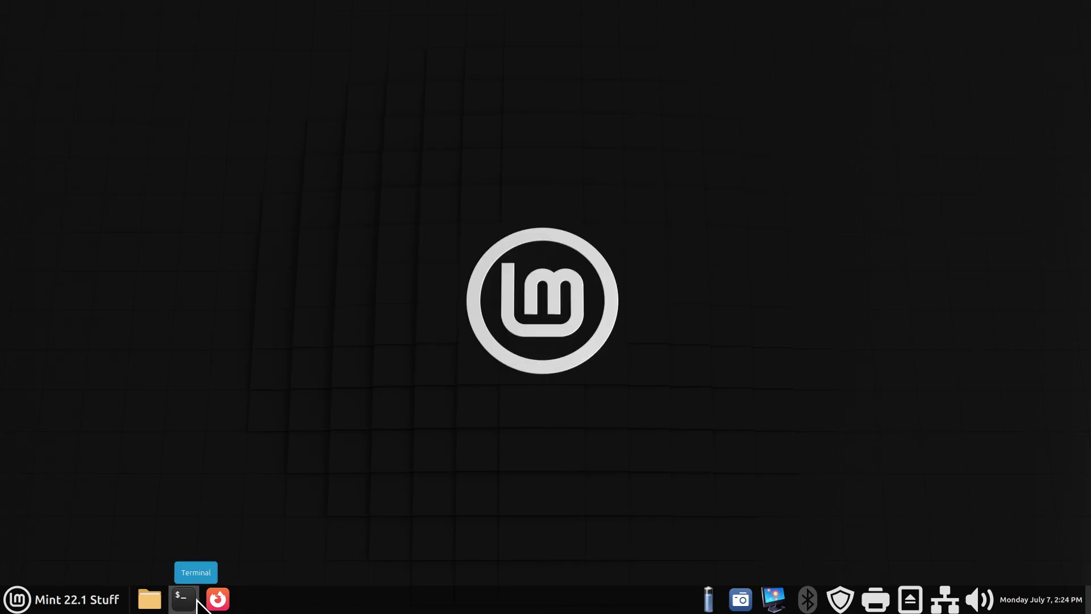
{"action": "right_click", "coordinate": [305, 607]}
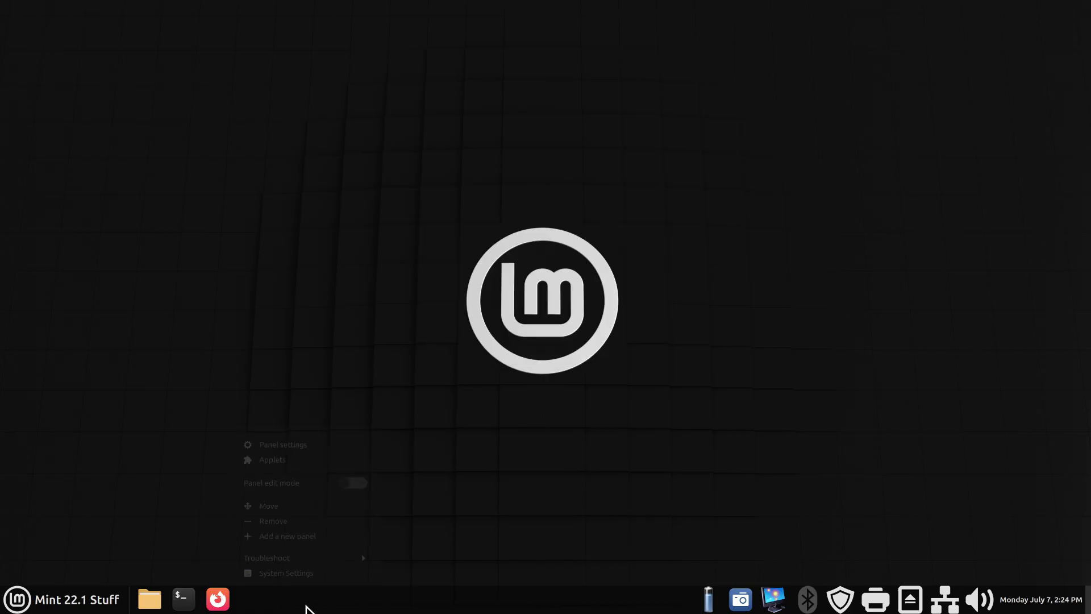
{"action": "left_click", "coordinate": [317, 574]}
Open Disks from the Hardware section and select the 128 GB SSK Portable SSD.
{"action": "scroll", "coordinate": [558, 282], "scroll_direction": "down", "scroll_amount": 5}
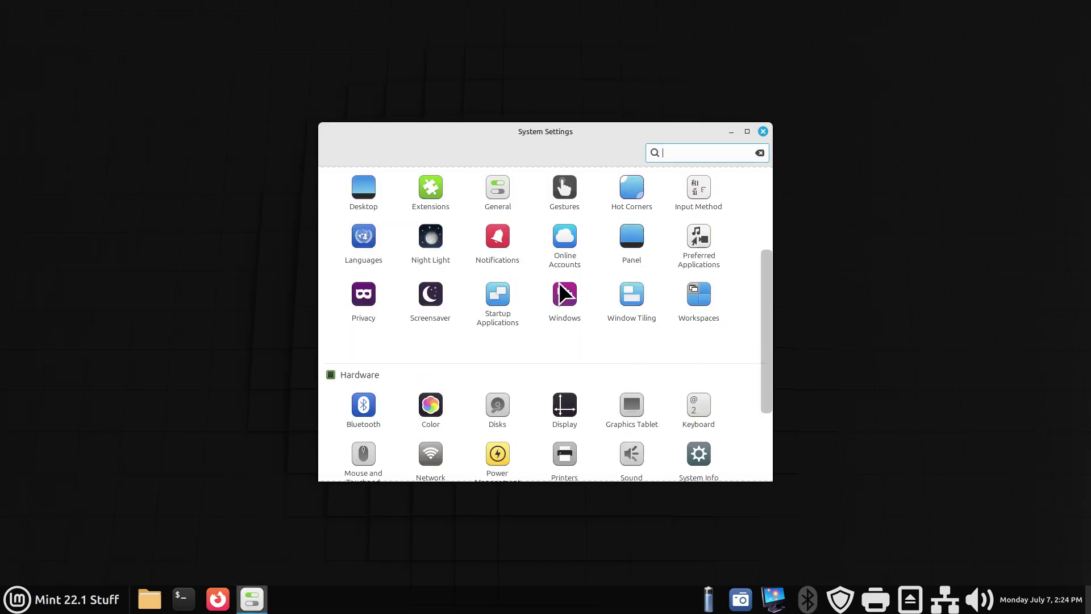
{"action": "scroll", "coordinate": [558, 282], "scroll_direction": "down", "scroll_amount": 2}
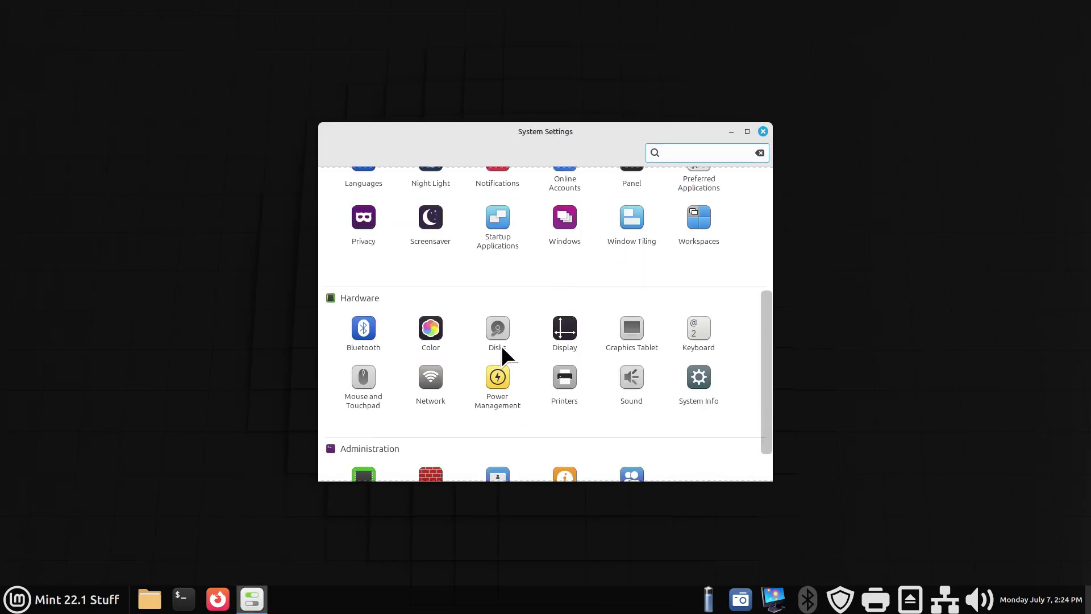
{"action": "left_click", "coordinate": [503, 327]}
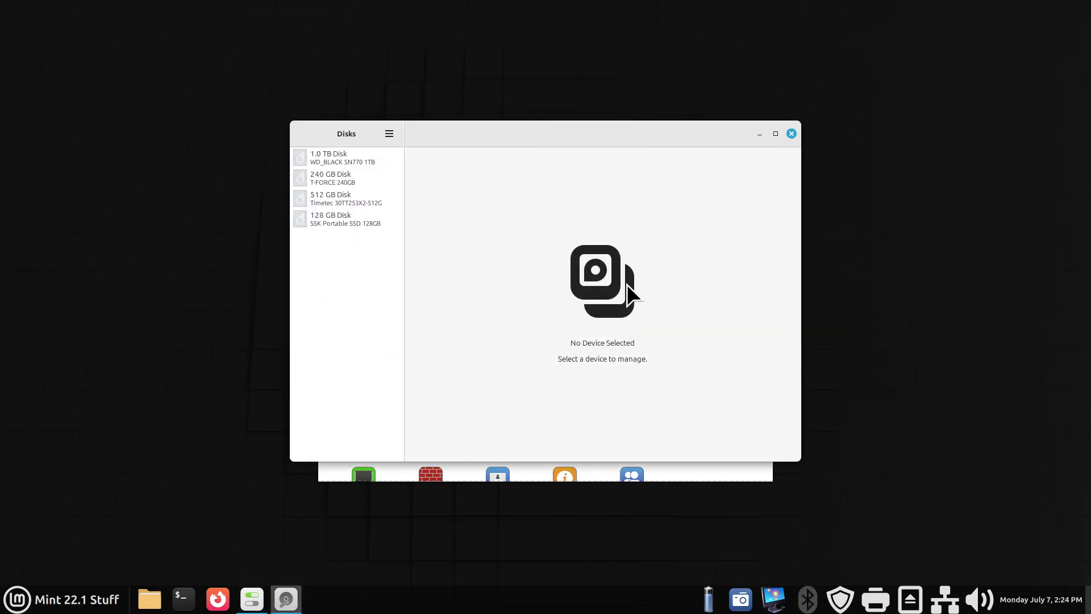
{"action": "left_click", "coordinate": [334, 222]}
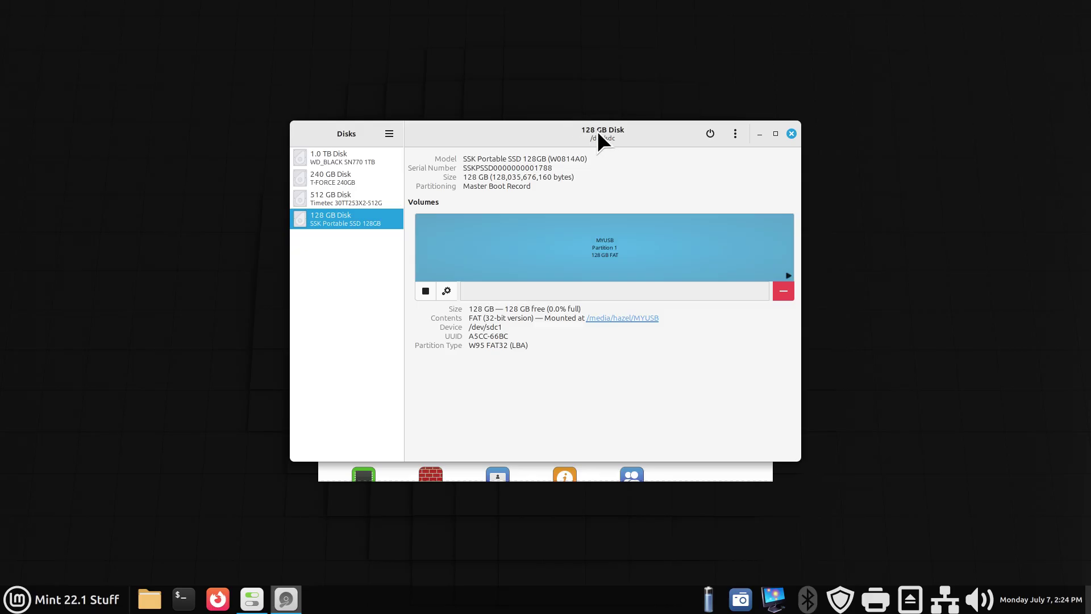
View the About Disks information and close it.
{"action": "left_click", "coordinate": [389, 133]}
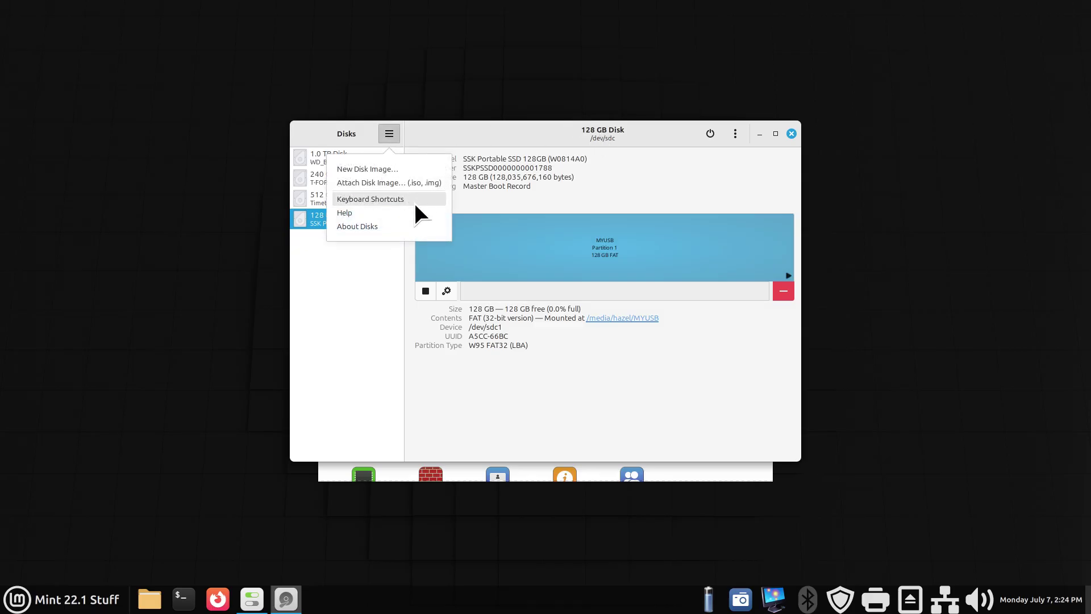
{"action": "left_click", "coordinate": [378, 227]}
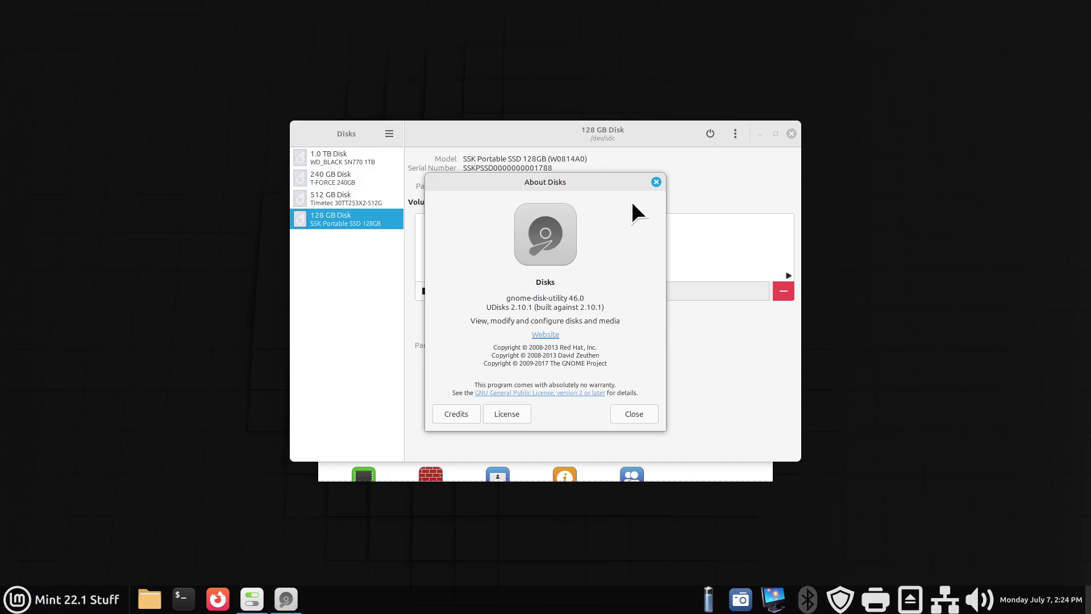
{"action": "left_click", "coordinate": [656, 181]}
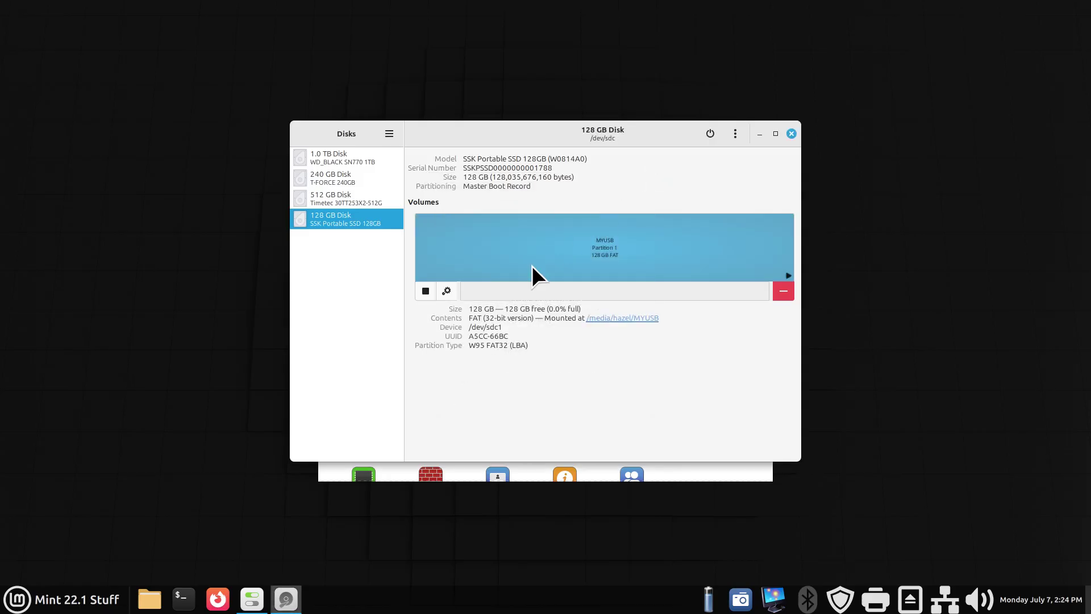
Start Format Partition on MYUSB, name the volume MYUSB1 and choose Ext4 Linux-only type.
{"action": "left_click", "coordinate": [447, 287]}
{"action": "left_click", "coordinate": [530, 206]}
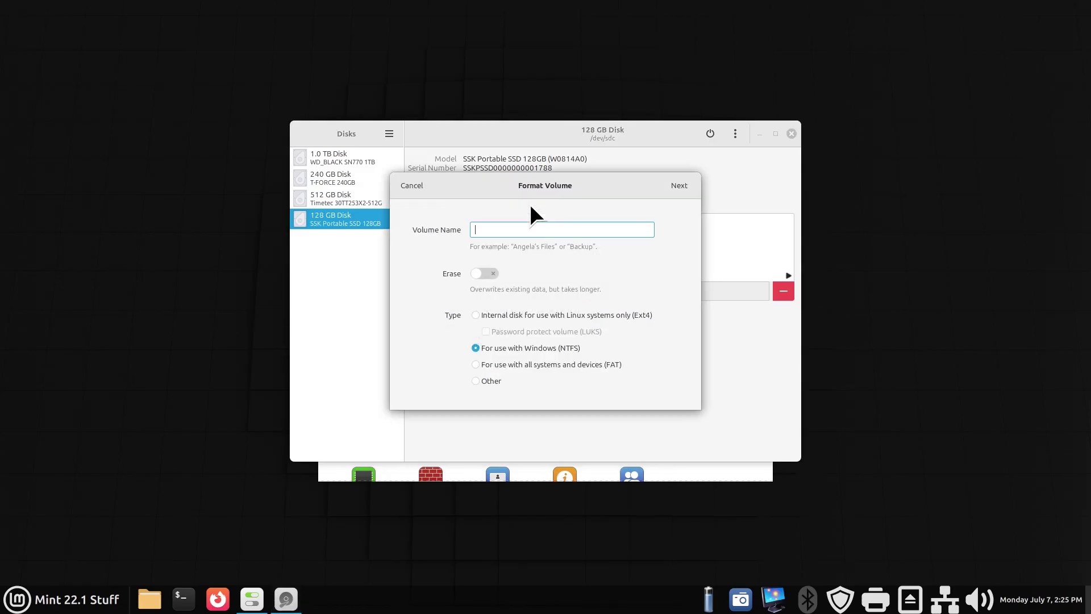
{"action": "left_click_drag", "start_coordinate": [511, 182], "coordinate": [497, 331]}
{"action": "left_click_drag", "start_coordinate": [509, 266], "coordinate": [510, 262]}
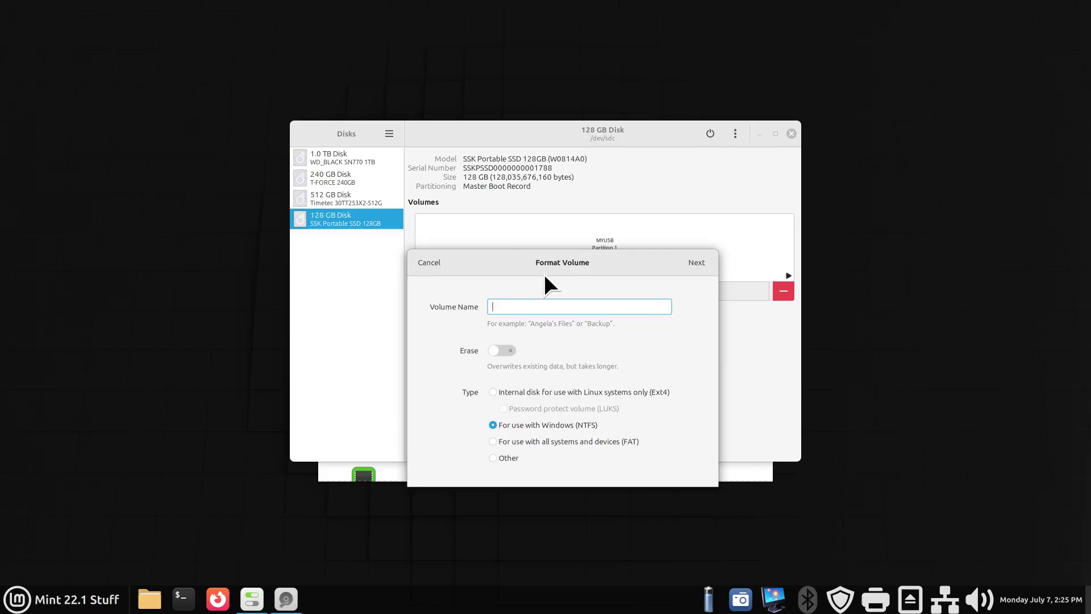
{"action": "type", "text": "Myusb"}
{"action": "key", "text": "BackSpace"}
{"action": "left_click_drag", "start_coordinate": [522, 306], "coordinate": [492, 309]}
{"action": "type", "text": "MYUSB1"}
{"action": "left_click", "coordinate": [493, 392]}
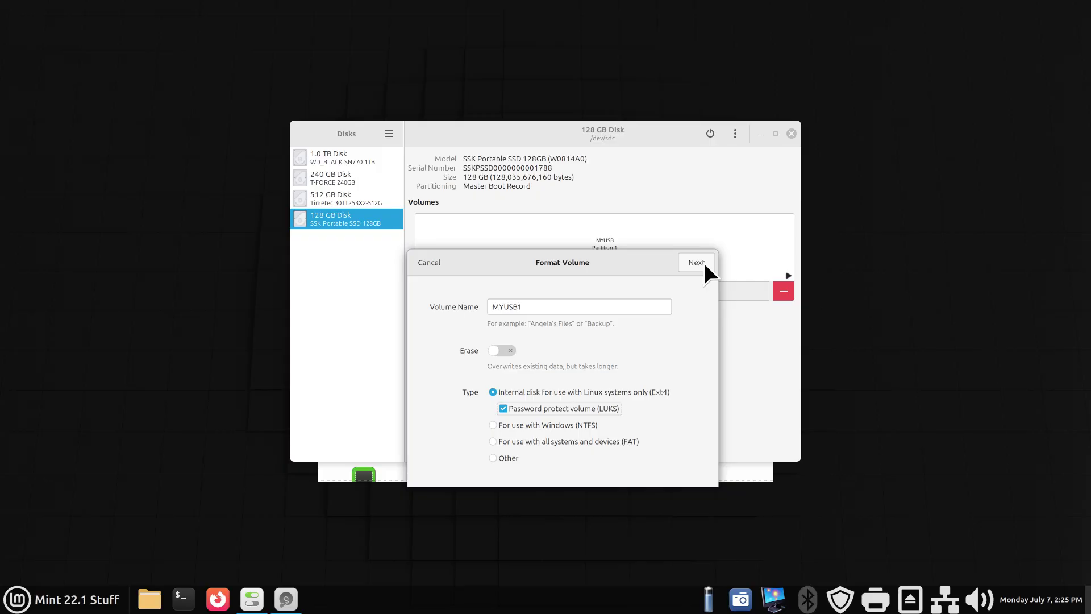
Look at the Other filesystem choices in Custom Format, then cancel formatting MYUSB.
{"action": "left_click", "coordinate": [494, 457]}
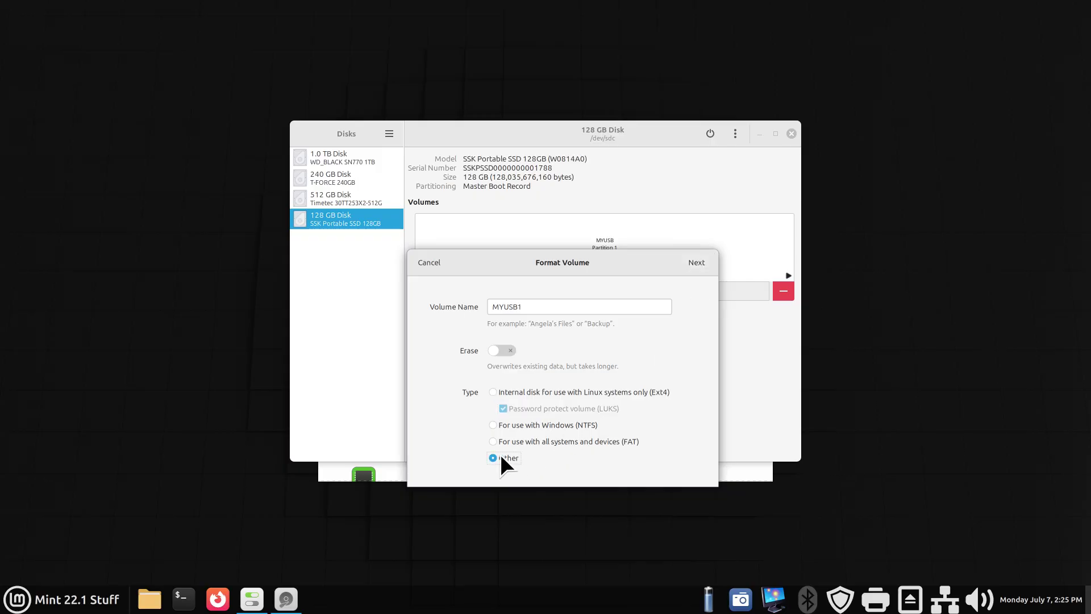
{"action": "left_click", "coordinate": [696, 261]}
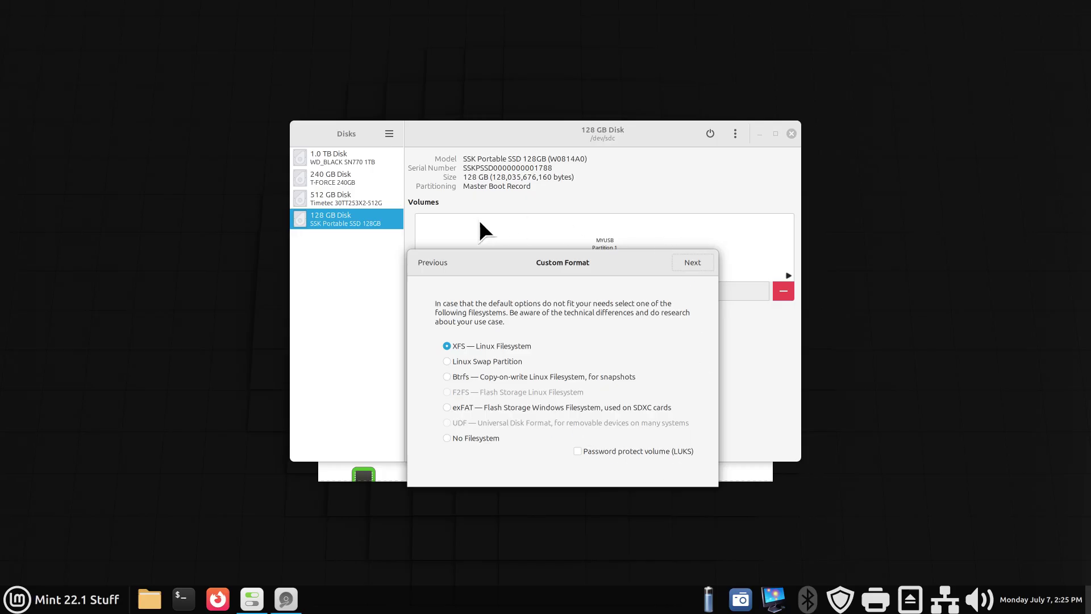
{"action": "left_click", "coordinate": [424, 261]}
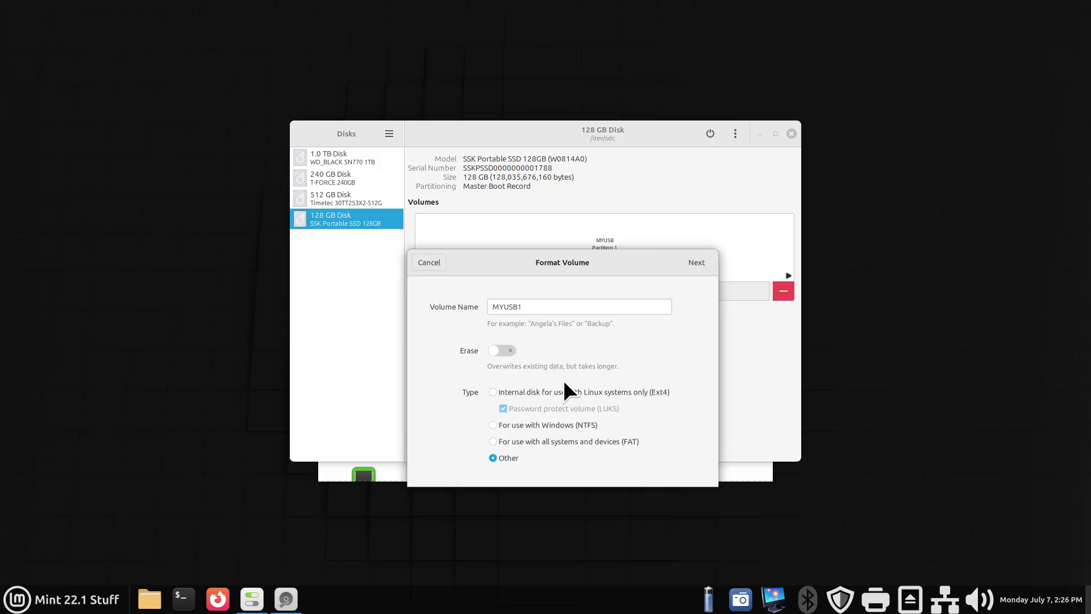
{"action": "left_click", "coordinate": [423, 261]}
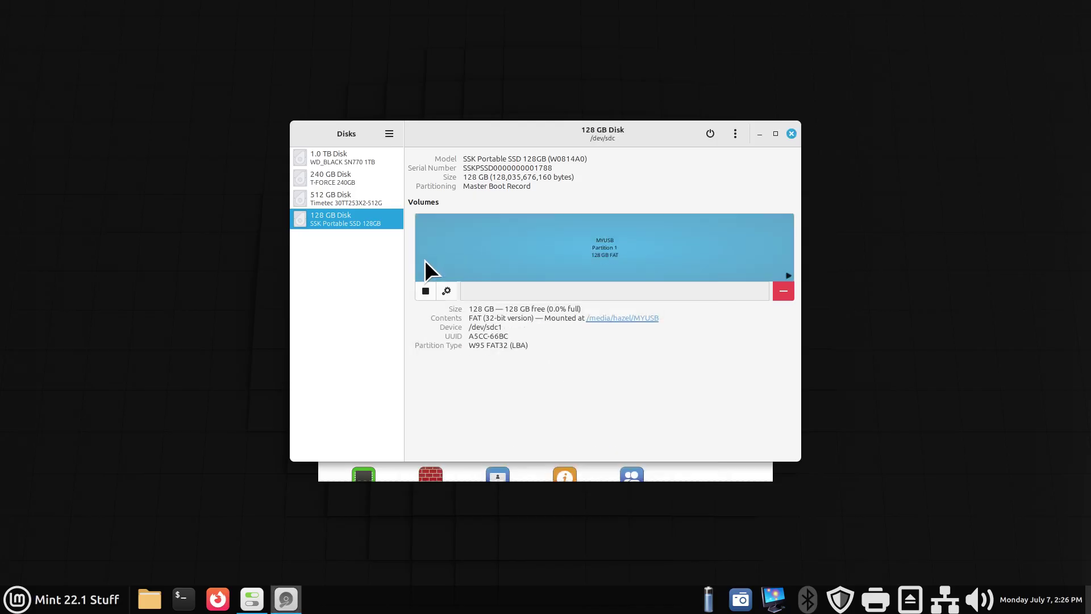
Reformat the partition as MYUSB1, Ext4 with LUKS password protection, and continue to Set Password.
{"action": "left_click", "coordinate": [445, 291]}
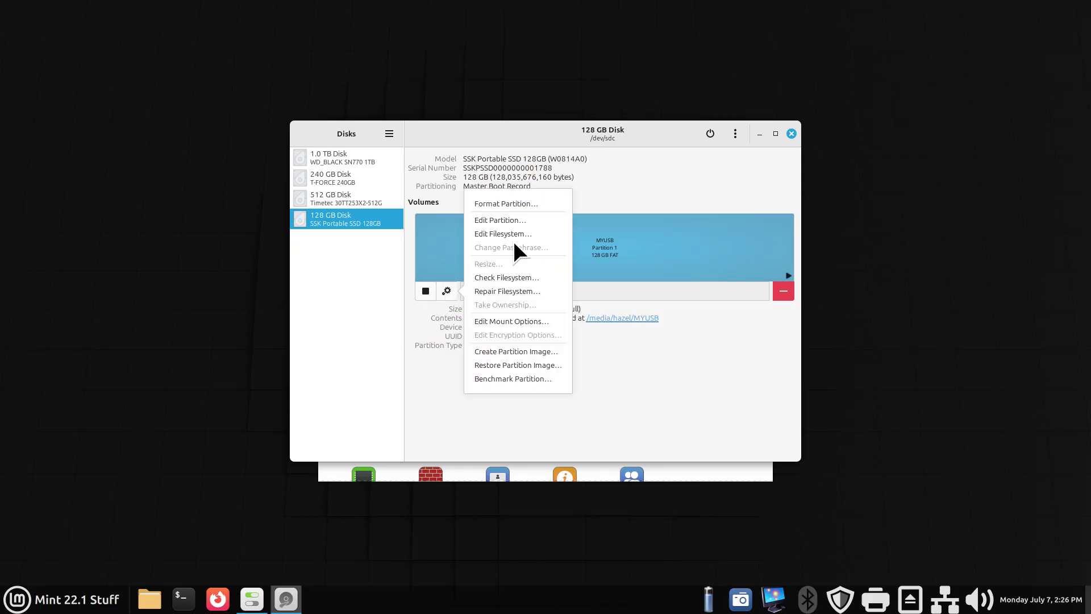
{"action": "left_click", "coordinate": [517, 204]}
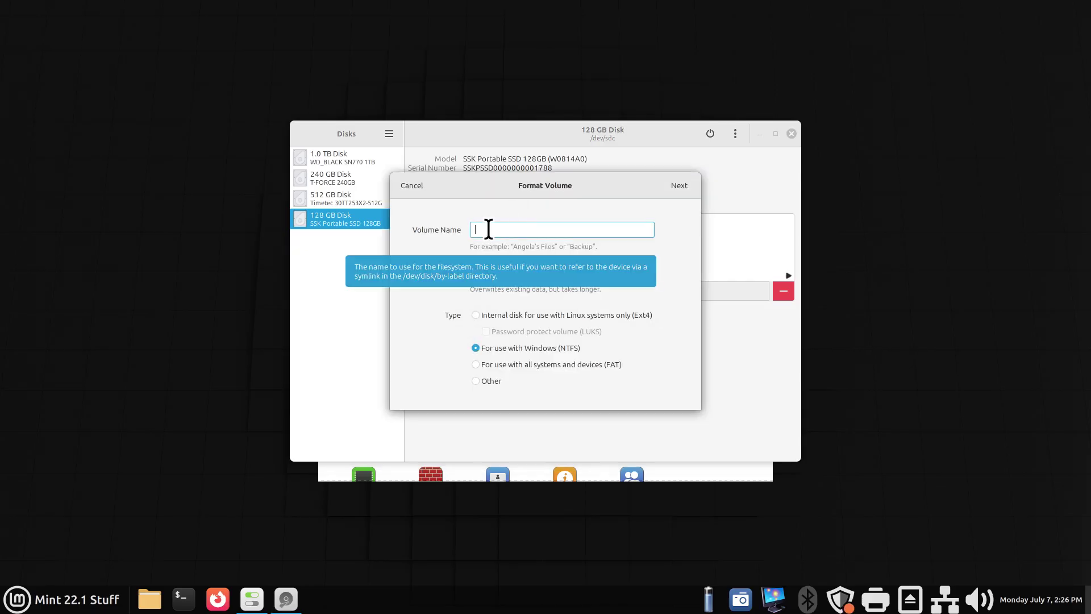
{"action": "type", "text": "MY"}
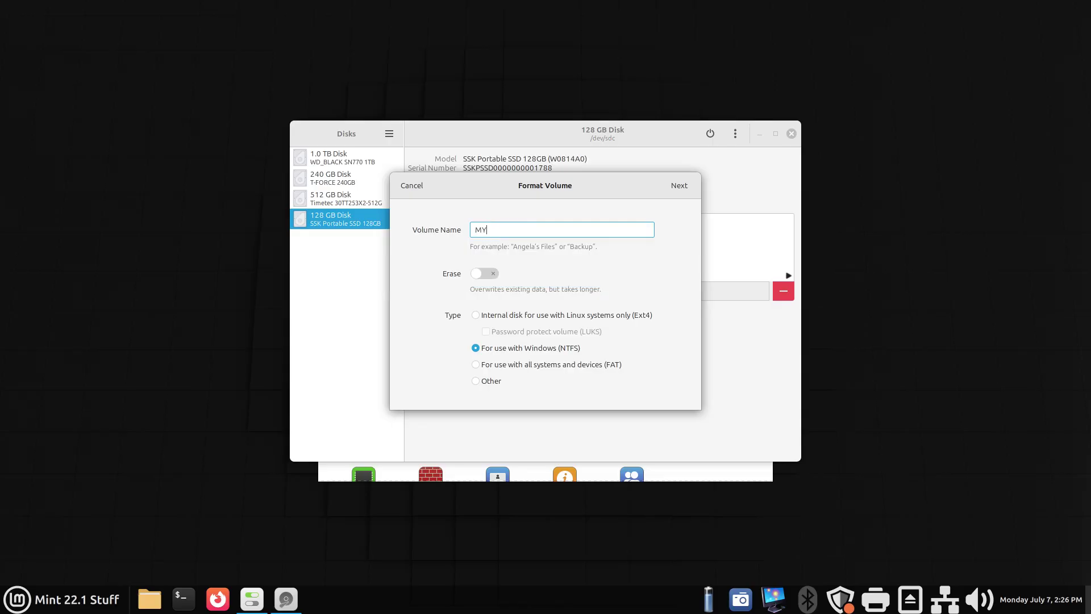
{"action": "type", "text": "USB1"}
{"action": "left_click", "coordinate": [478, 313]}
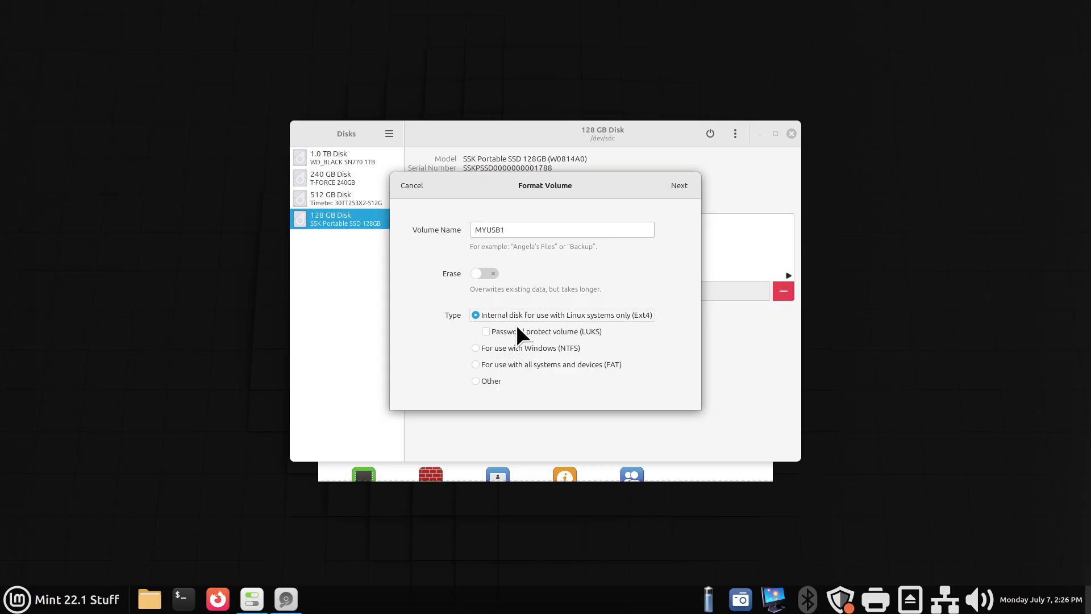
{"action": "left_click", "coordinate": [486, 329]}
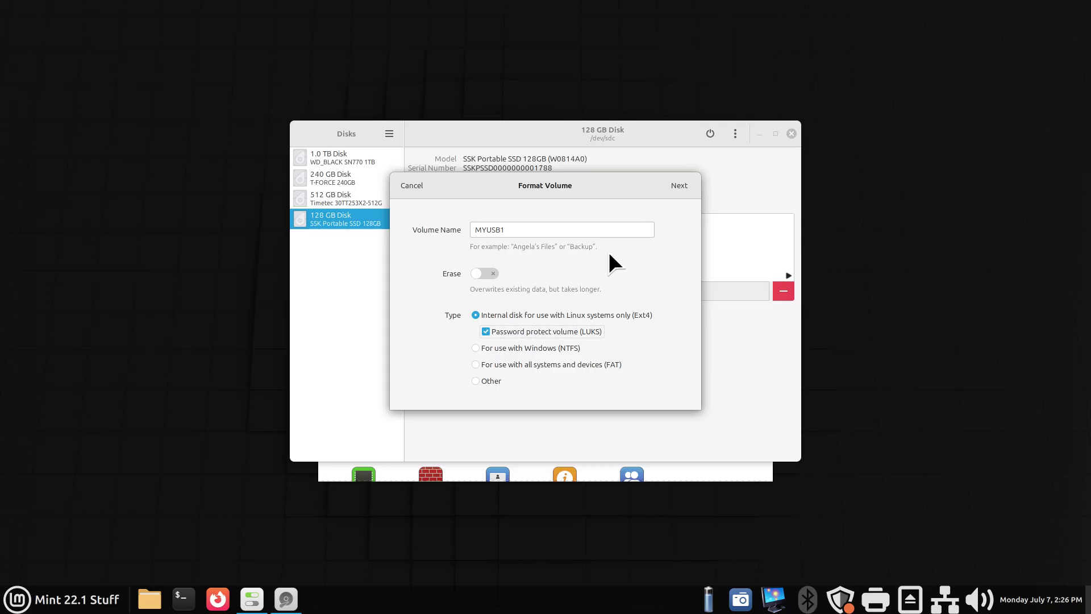
{"action": "left_click", "coordinate": [684, 185]}
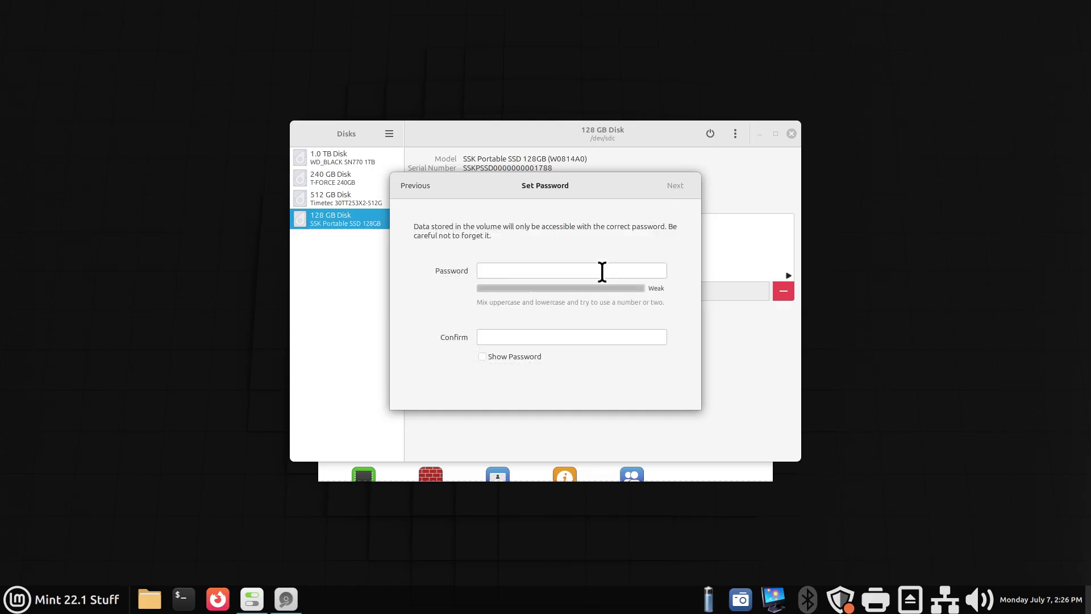
Enter the LUKS passphrase, retype it in Confirm, and proceed to Confirm Details.
{"action": "left_click", "coordinate": [523, 272]}
{"action": "left_click_drag", "start_coordinate": [489, 180], "coordinate": [370, 270]}
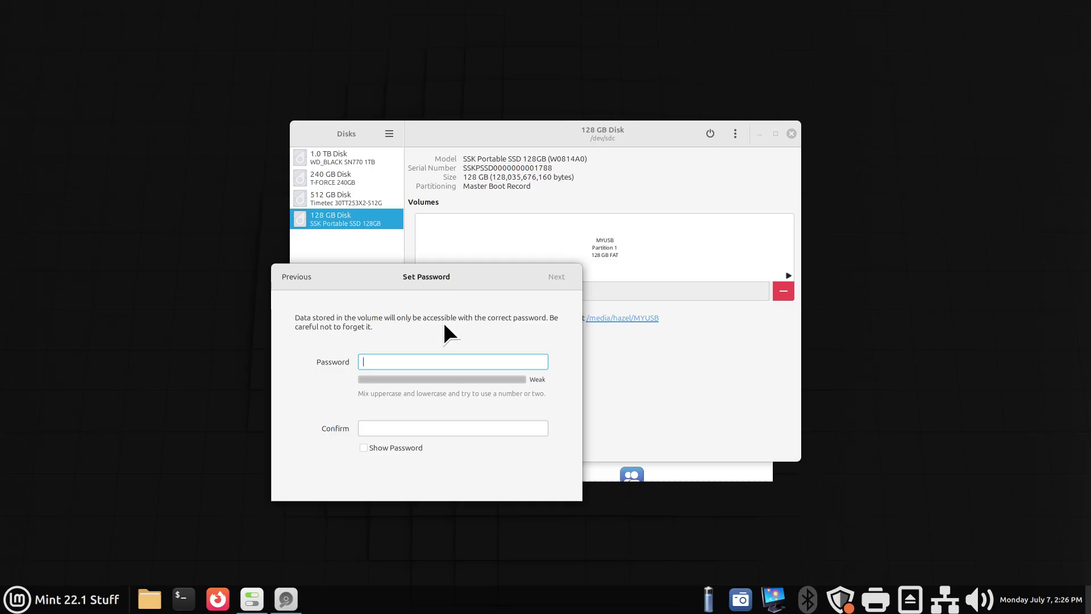
{"action": "type", "text": "•••••"}
{"action": "key", "text": "BackSpace"}
{"action": "key", "text": "BackSpace"}
{"action": "key", "text": "BackSpace"}
{"action": "key", "text": "BackSpace"}
{"action": "key", "text": "BackSpace"}
{"action": "type", "text": "••••••••••"}
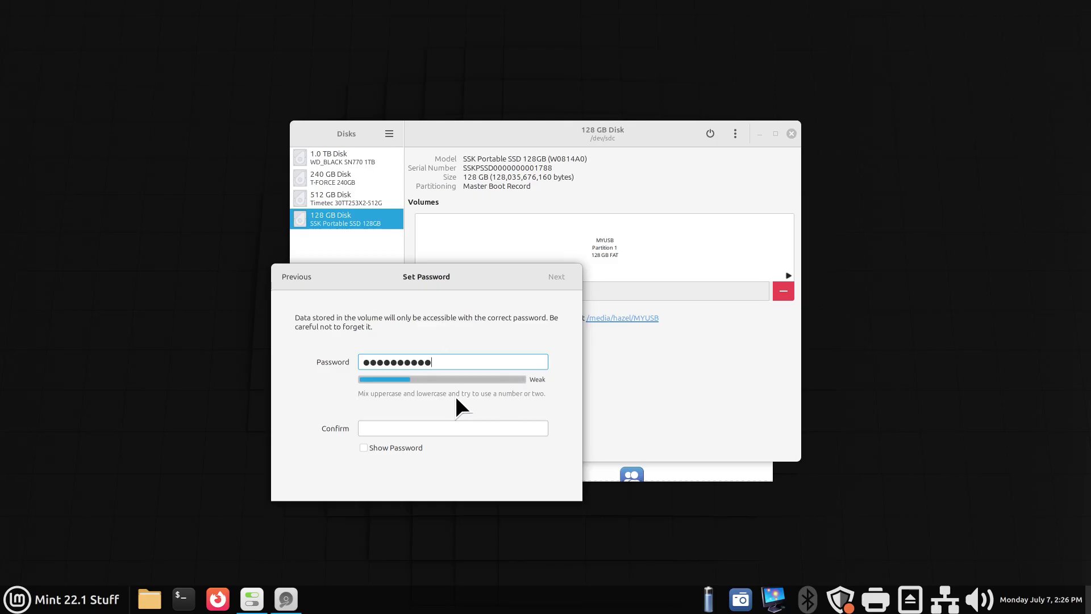
{"action": "left_click", "coordinate": [397, 428]}
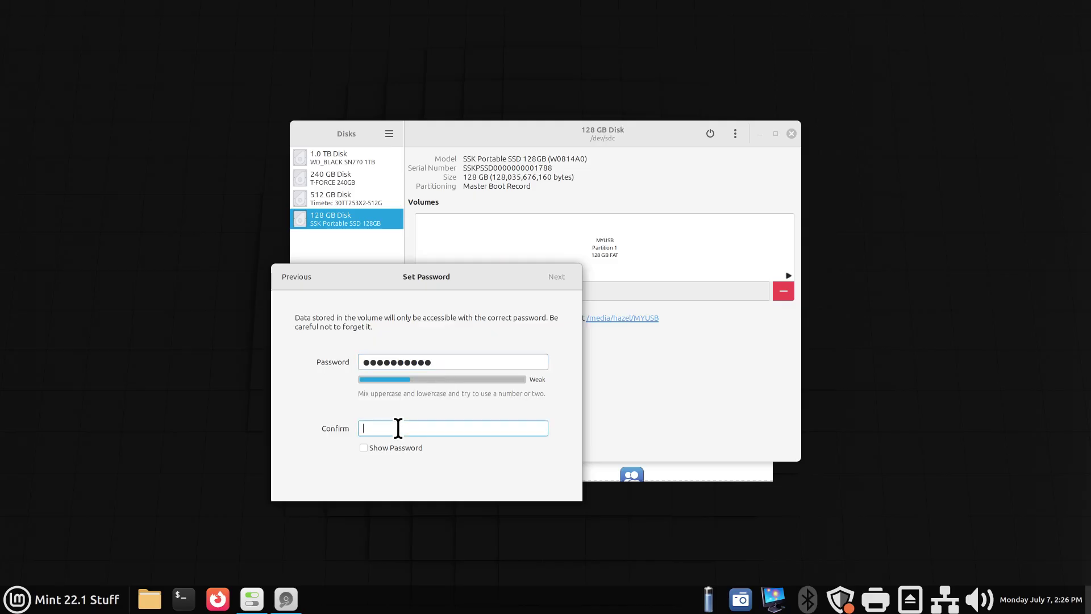
{"action": "type", "text": "•••••••"}
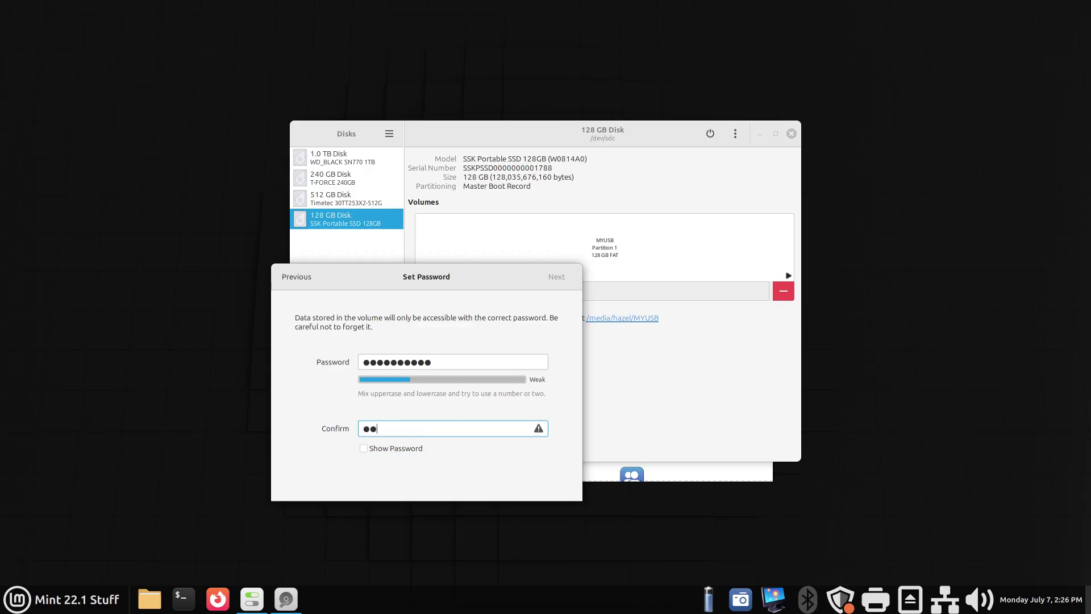
{"action": "type", "text": "•••"}
{"action": "left_click", "coordinate": [561, 270]}
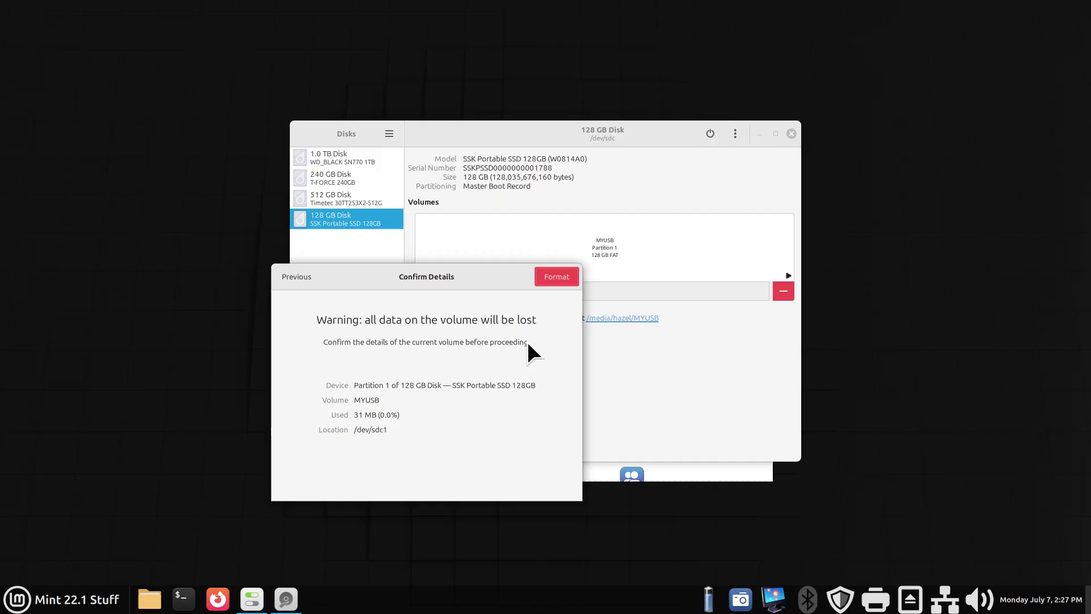
Confirm the format to create the LUKS-encrypted 128 GB Ext4 volume MYUSB1.
{"action": "left_click", "coordinate": [552, 276]}
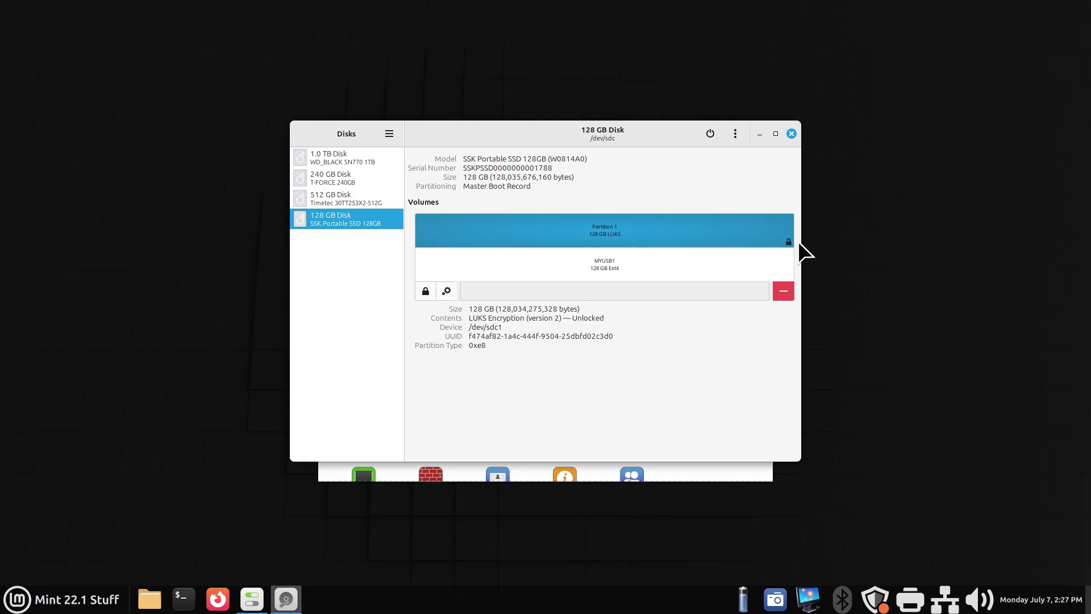
Close Disks and System Settings and open the Nemo file manager.
{"action": "left_click", "coordinate": [791, 133]}
{"action": "left_click", "coordinate": [763, 132]}
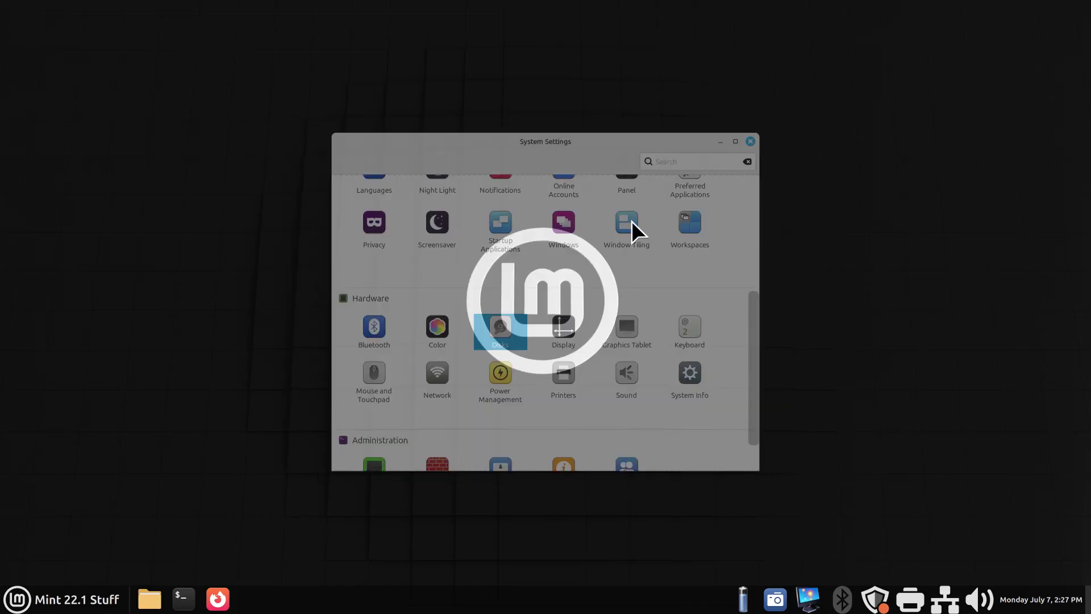
{"action": "left_click", "coordinate": [146, 603]}
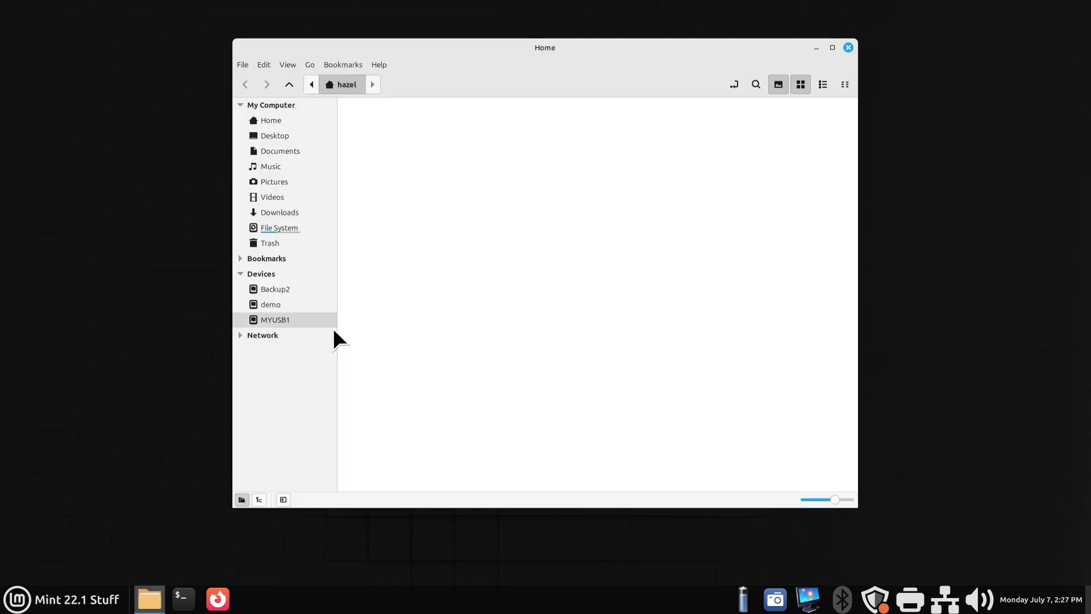
Open the MYUSB1 drive and create a new folder named Test on it.
{"action": "left_click", "coordinate": [285, 320]}
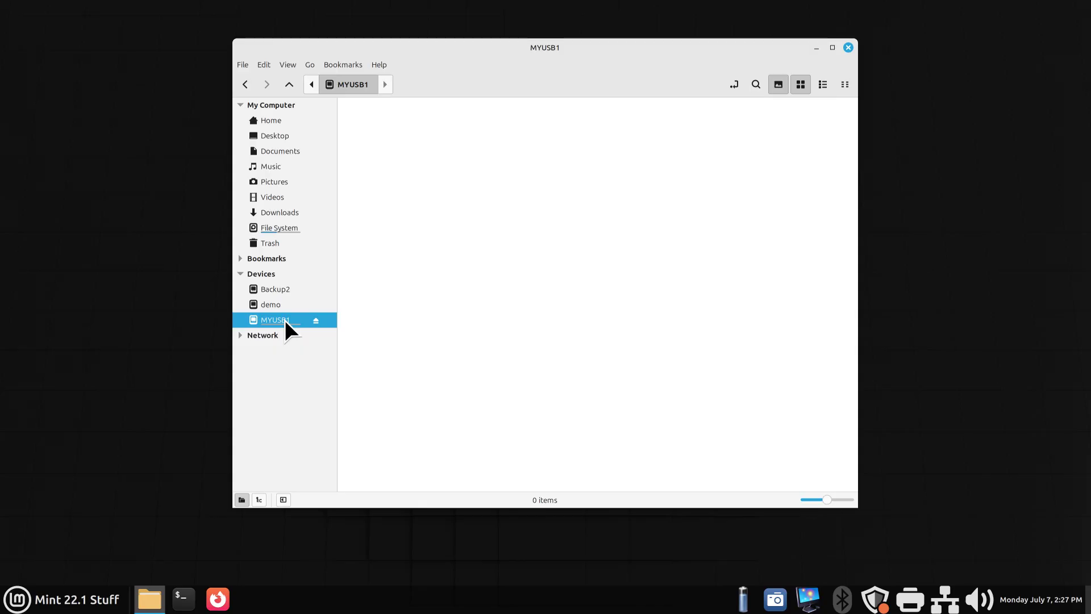
{"action": "right_click", "coordinate": [422, 193]}
{"action": "left_click", "coordinate": [438, 200]}
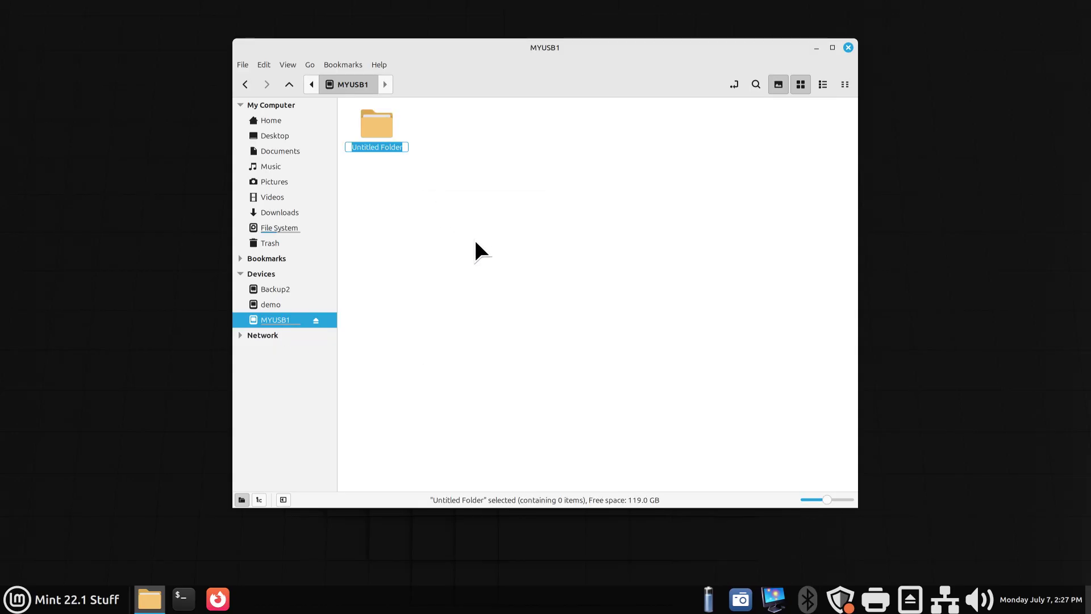
{"action": "type", "text": "Test"}
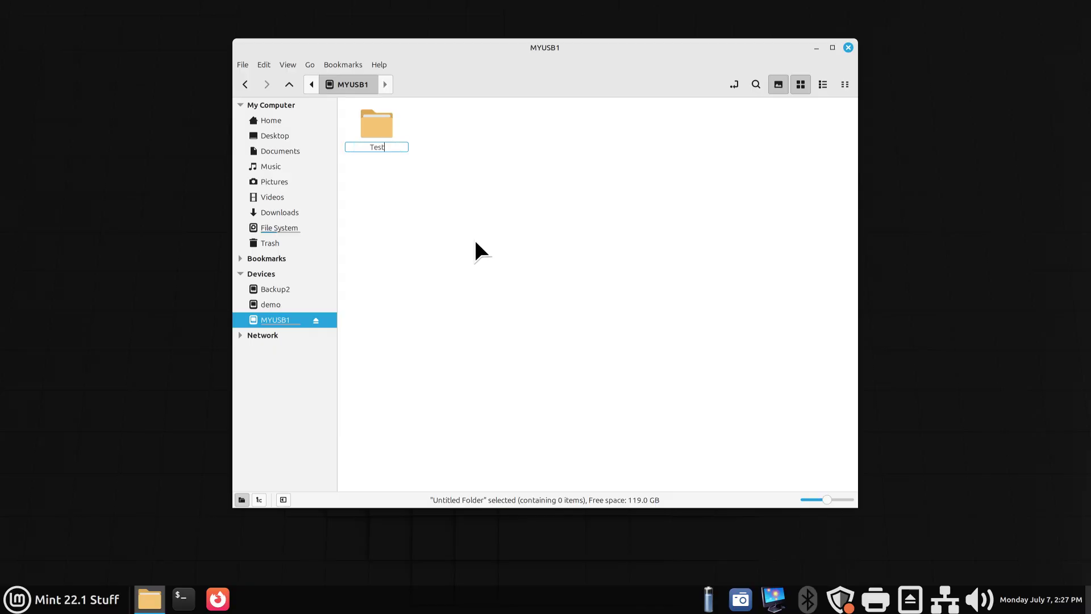
{"action": "key", "text": "Return"}
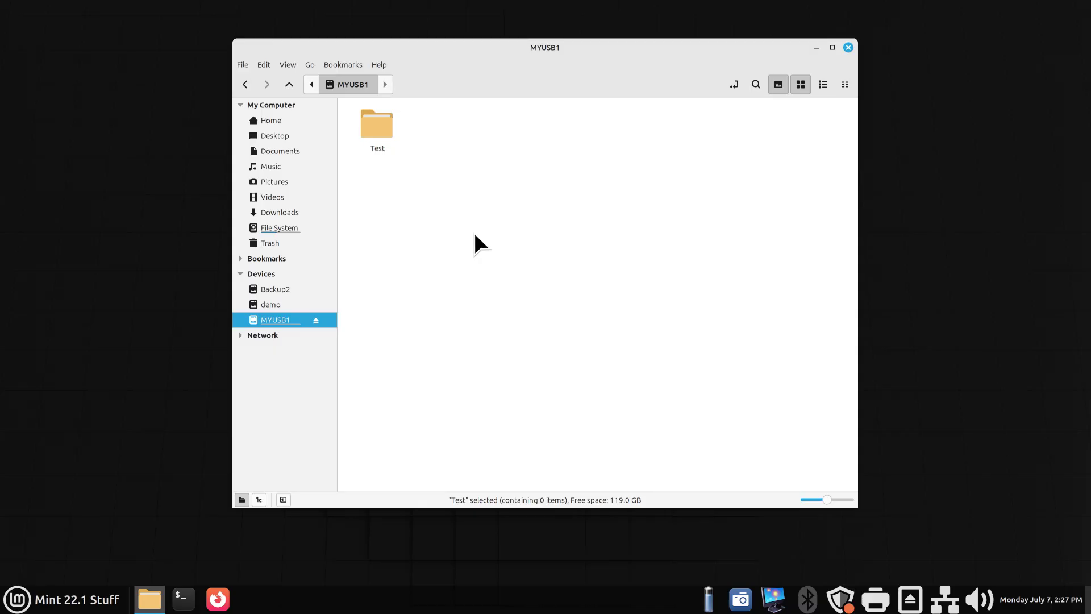
{"action": "left_click", "coordinate": [475, 235]}
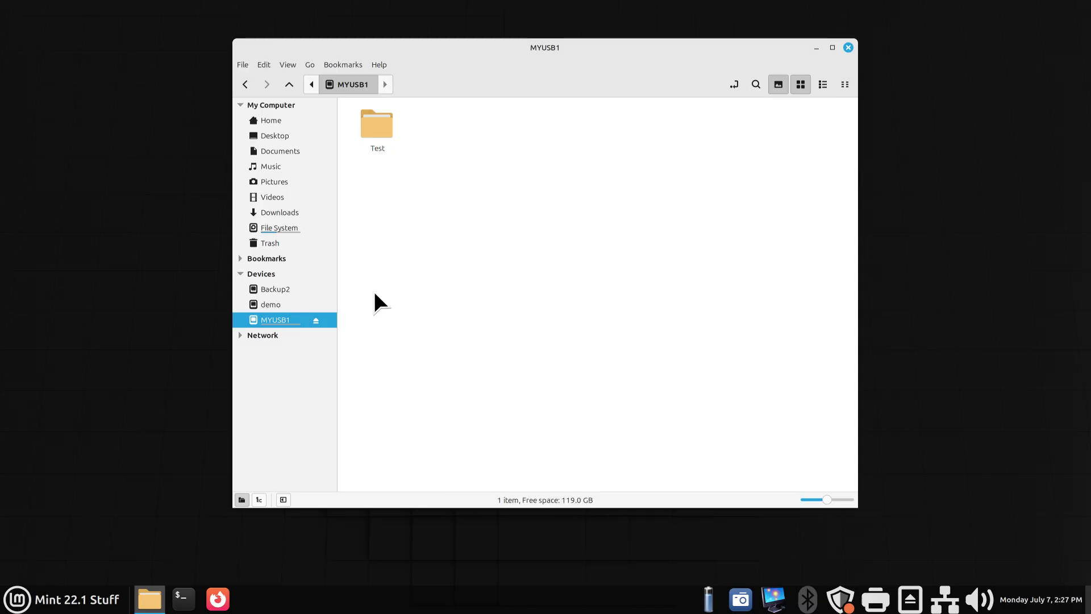
Eject MYUSB1 and rearrange the Home window and passphrase prompt, widening the sidebar.
{"action": "left_click", "coordinate": [316, 321]}
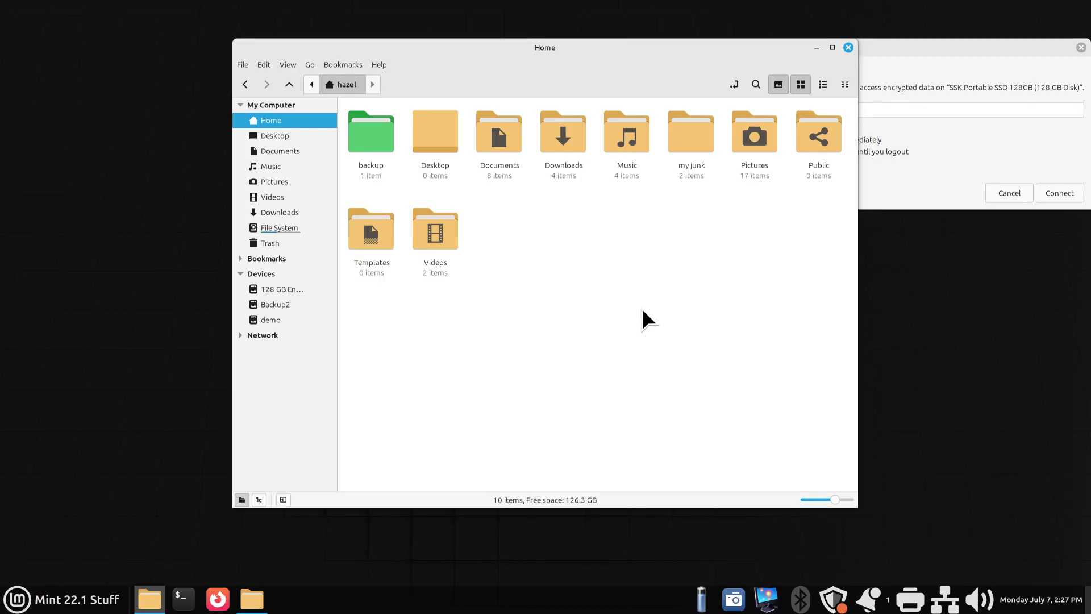
{"action": "left_click_drag", "start_coordinate": [636, 50], "coordinate": [408, 80]}
{"action": "left_click_drag", "start_coordinate": [885, 46], "coordinate": [417, 284]}
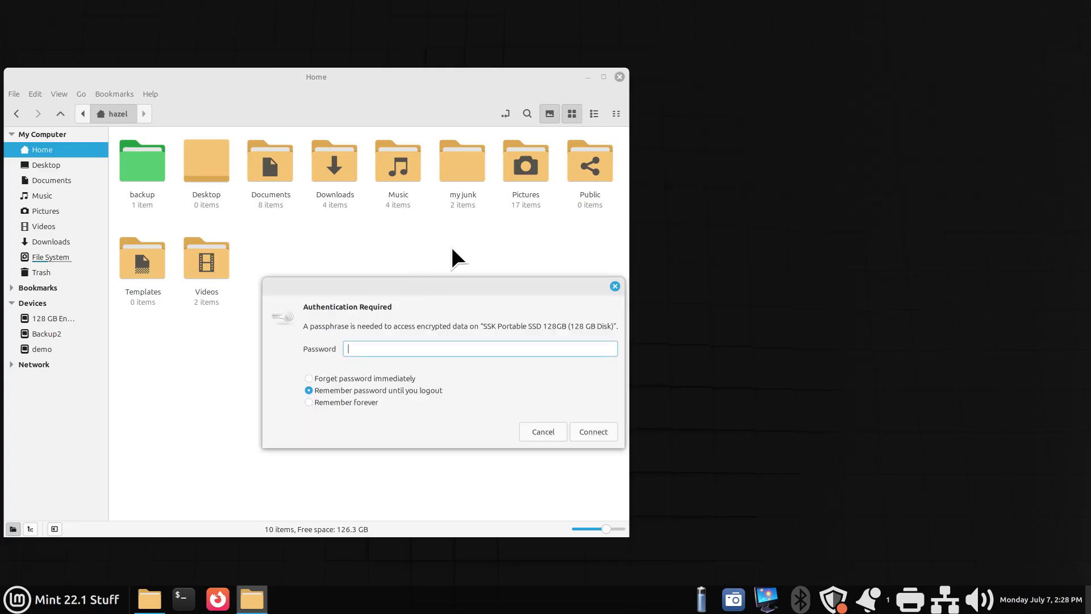
{"action": "left_click_drag", "start_coordinate": [492, 74], "coordinate": [886, 58]}
{"action": "left_click_drag", "start_coordinate": [353, 285], "coordinate": [687, 292]}
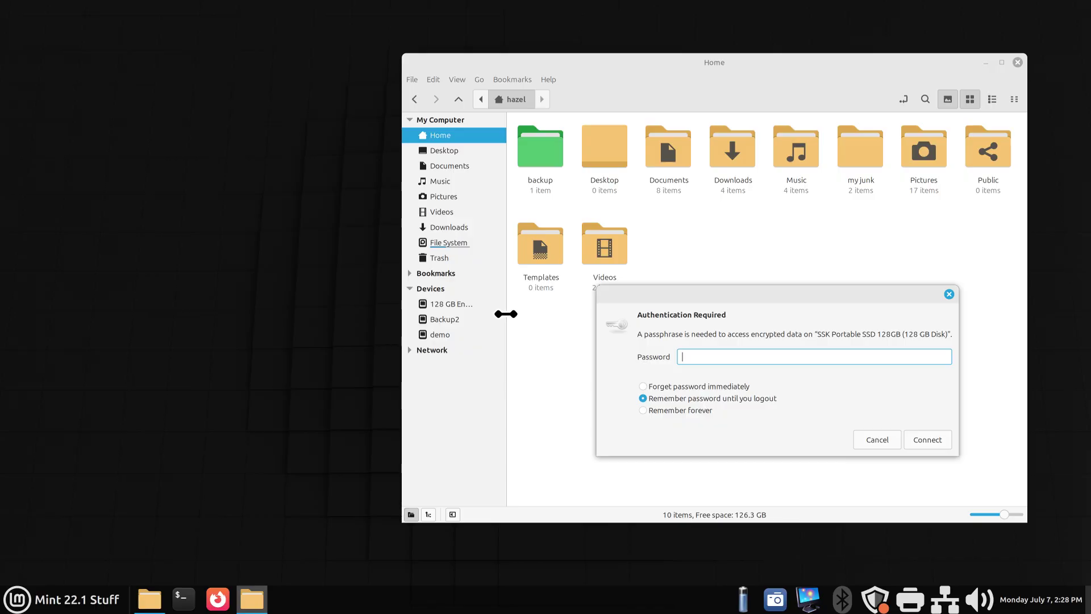
{"action": "left_click_drag", "start_coordinate": [507, 313], "coordinate": [547, 314]}
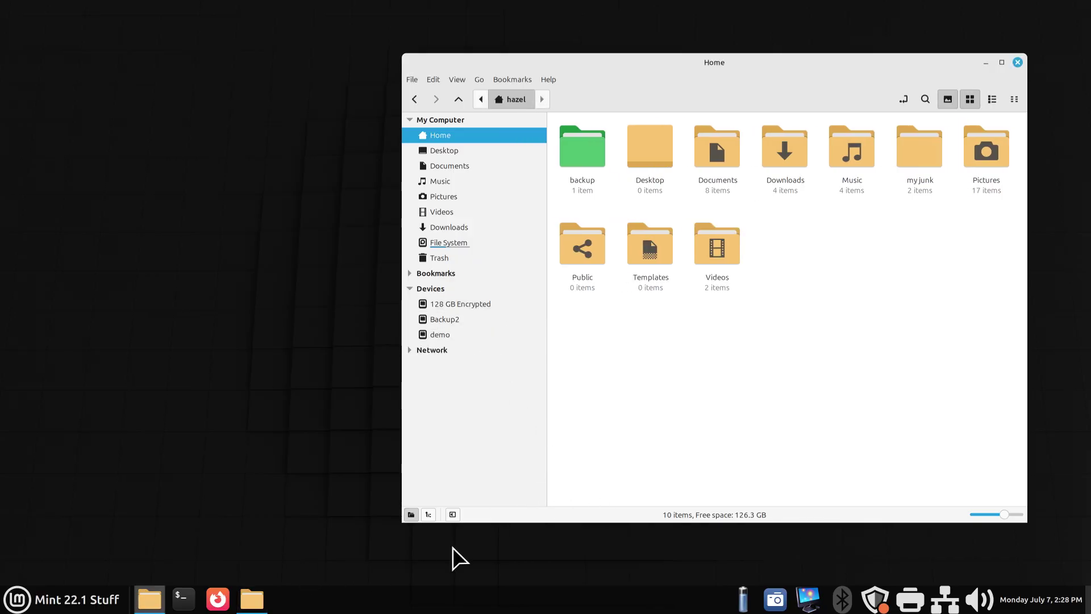
Enter the drive's passphrase to unlock and reopen MYUSB1.
{"action": "left_click", "coordinate": [258, 598]}
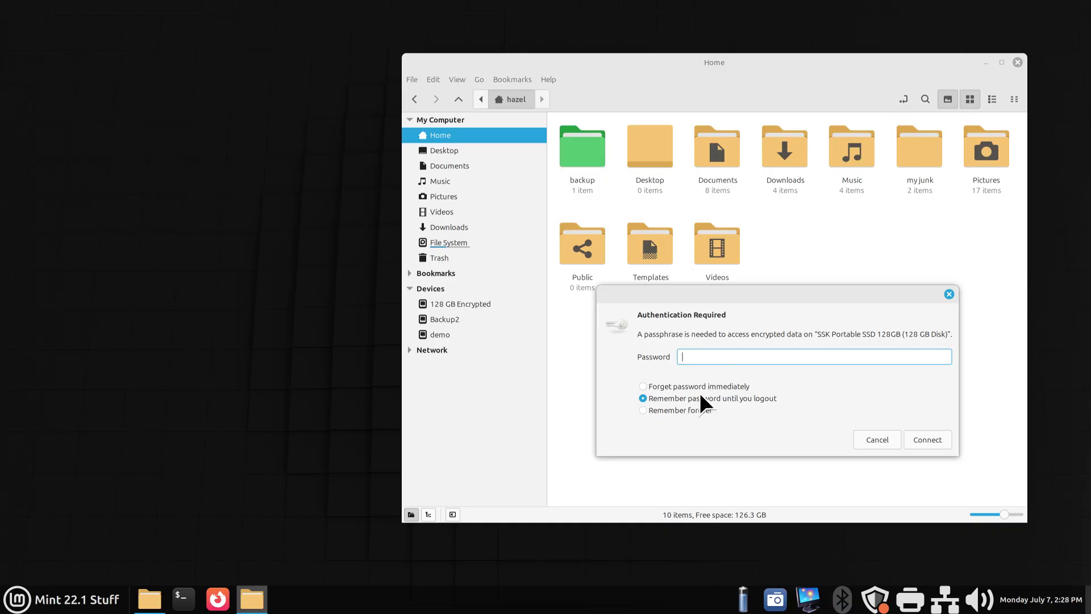
{"action": "type", "text": "••••••••••"}
{"action": "left_click", "coordinate": [923, 440]}
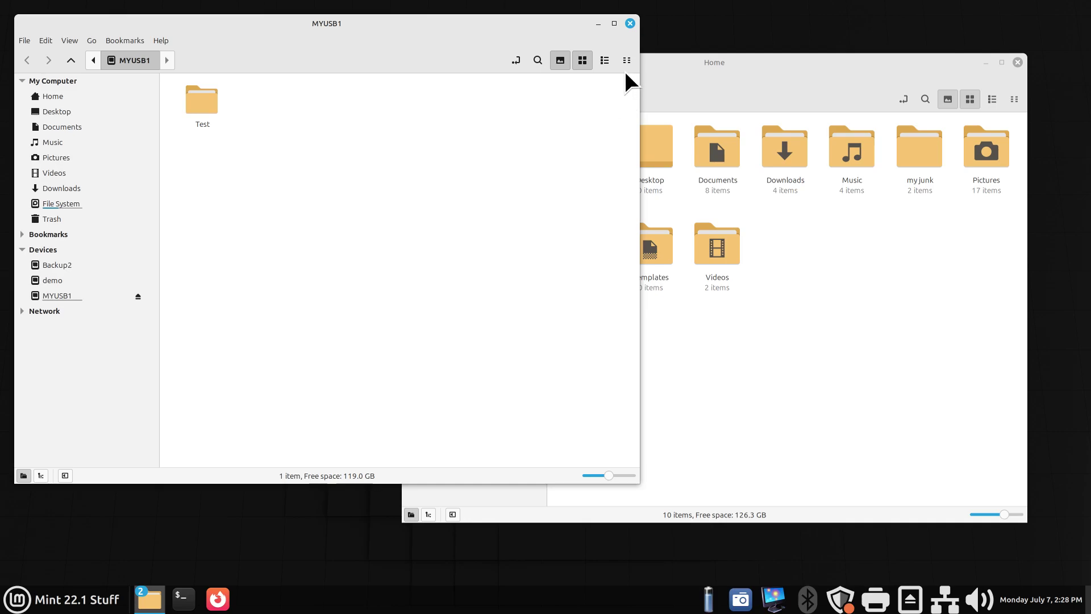
Close the MYUSB1 window, eject MYUSB1, and reopen it from the 128 GB Encrypted device.
{"action": "left_click", "coordinate": [629, 23]}
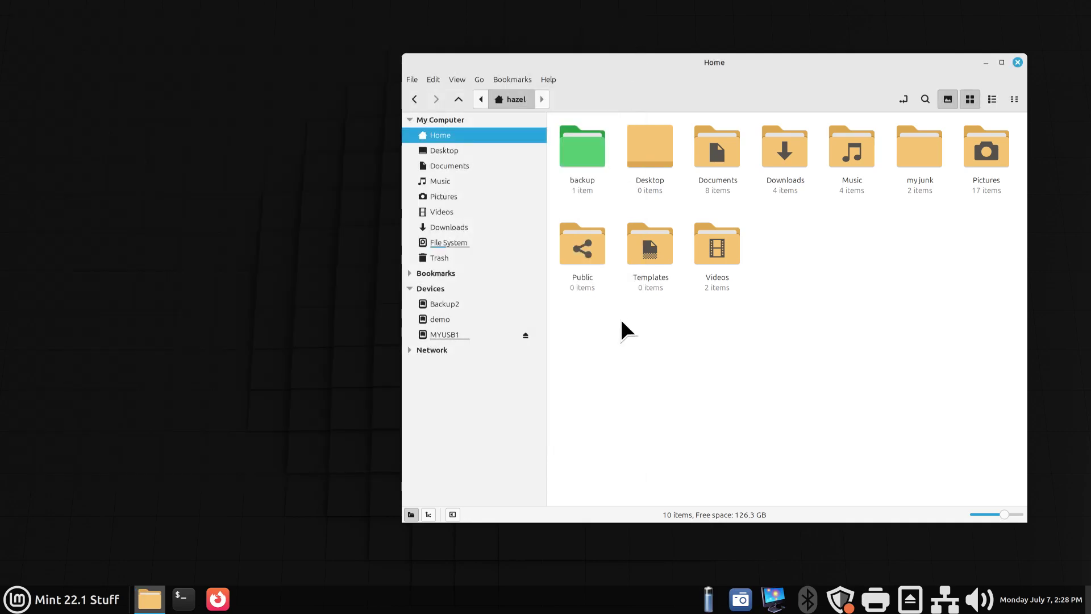
{"action": "left_click", "coordinate": [531, 335]}
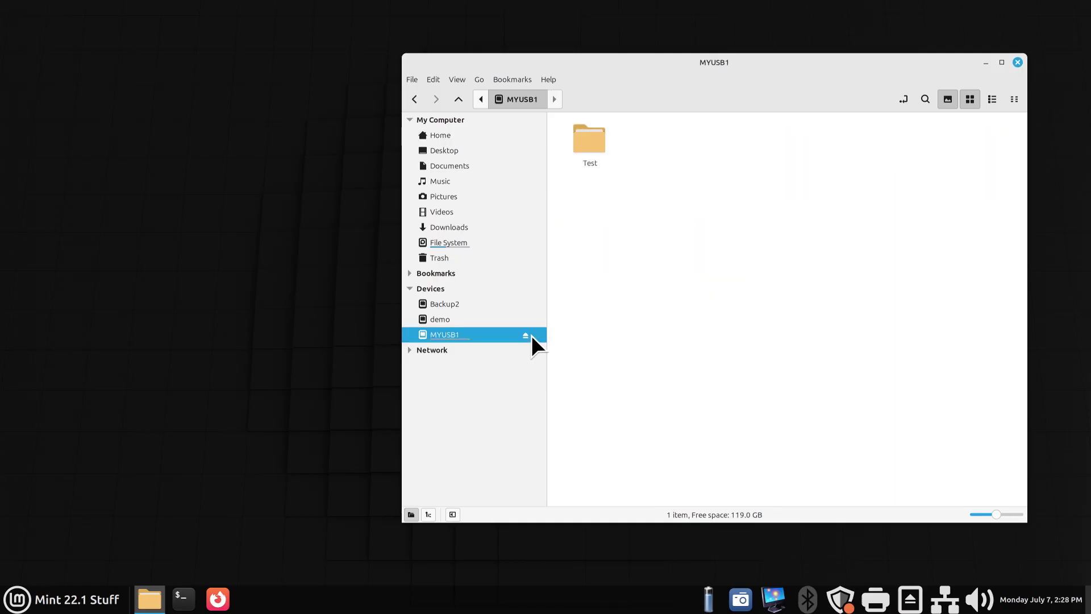
{"action": "left_click", "coordinate": [527, 337]}
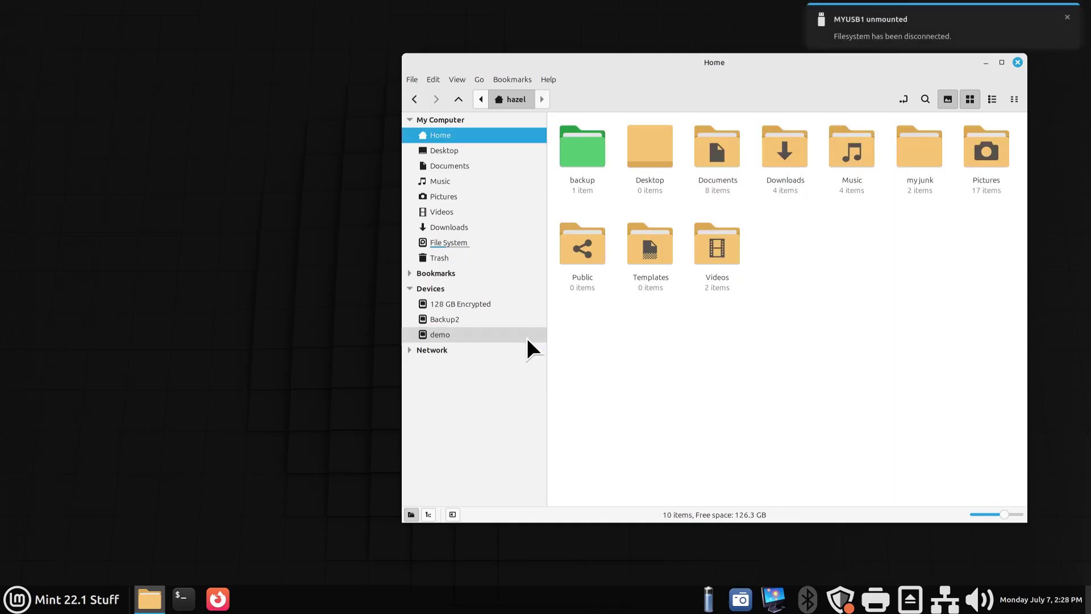
{"action": "left_click", "coordinate": [465, 305]}
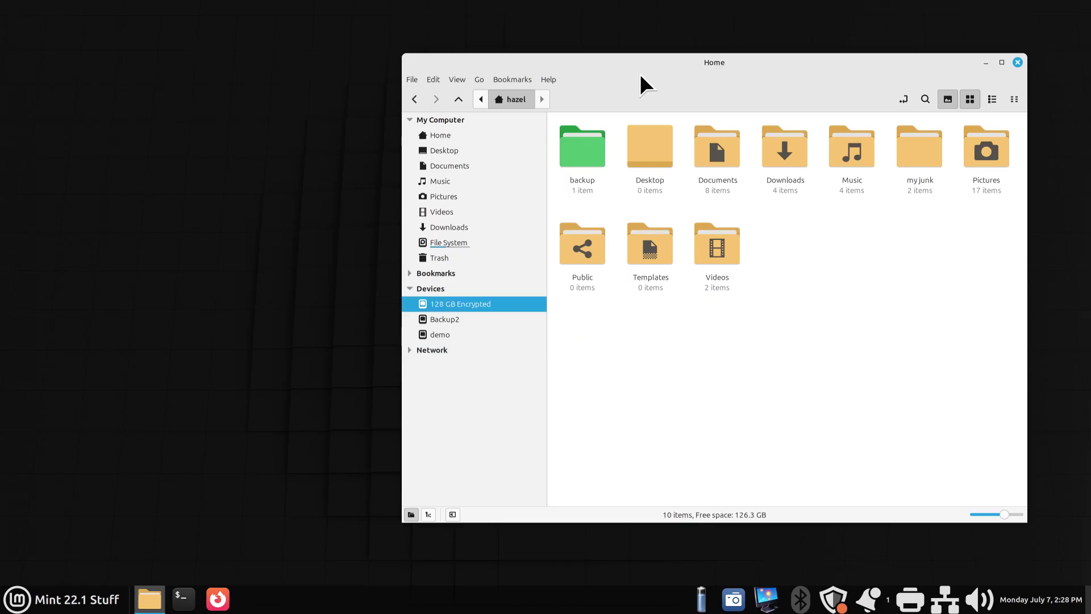
Copy the four photos 144.JPG through 56119.JPG from the Pictures folder.
{"action": "left_click_drag", "start_coordinate": [341, 92], "coordinate": [341, 93]}
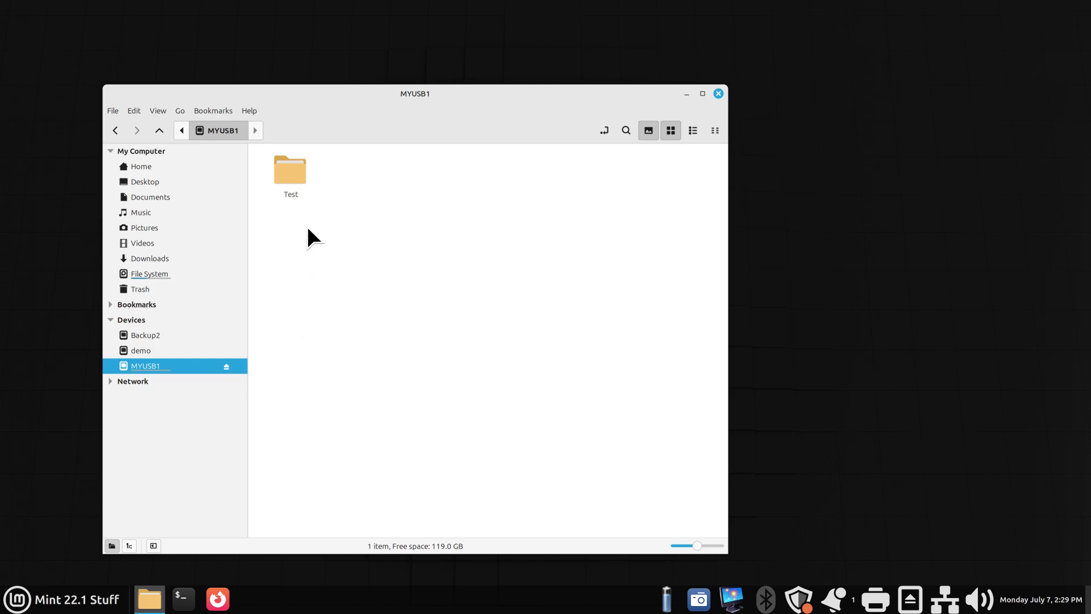
{"action": "left_click_drag", "start_coordinate": [368, 91], "coordinate": [599, 69]}
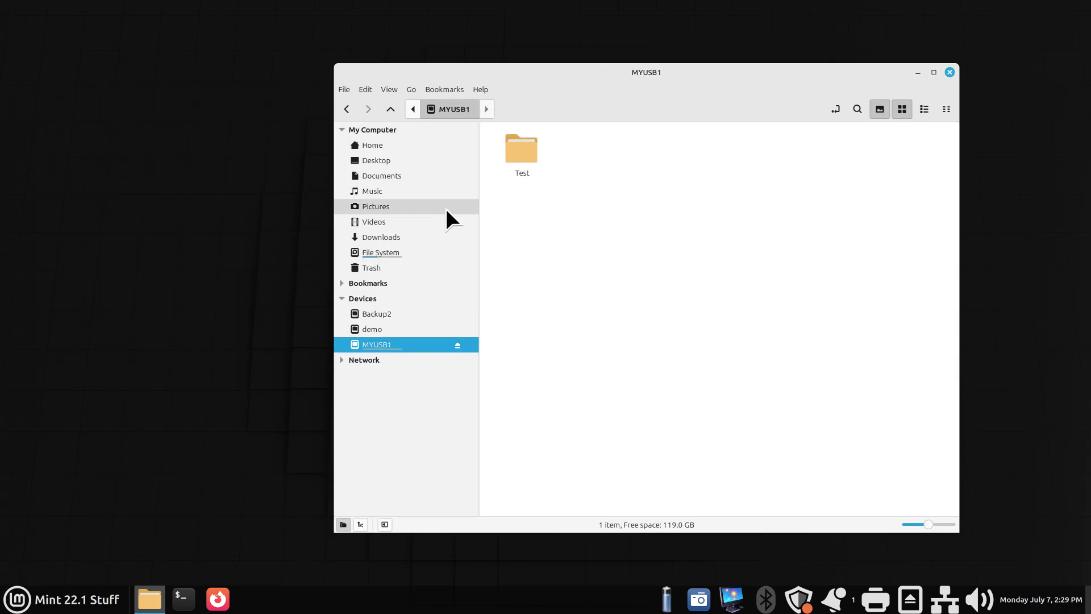
{"action": "left_click", "coordinate": [410, 212]}
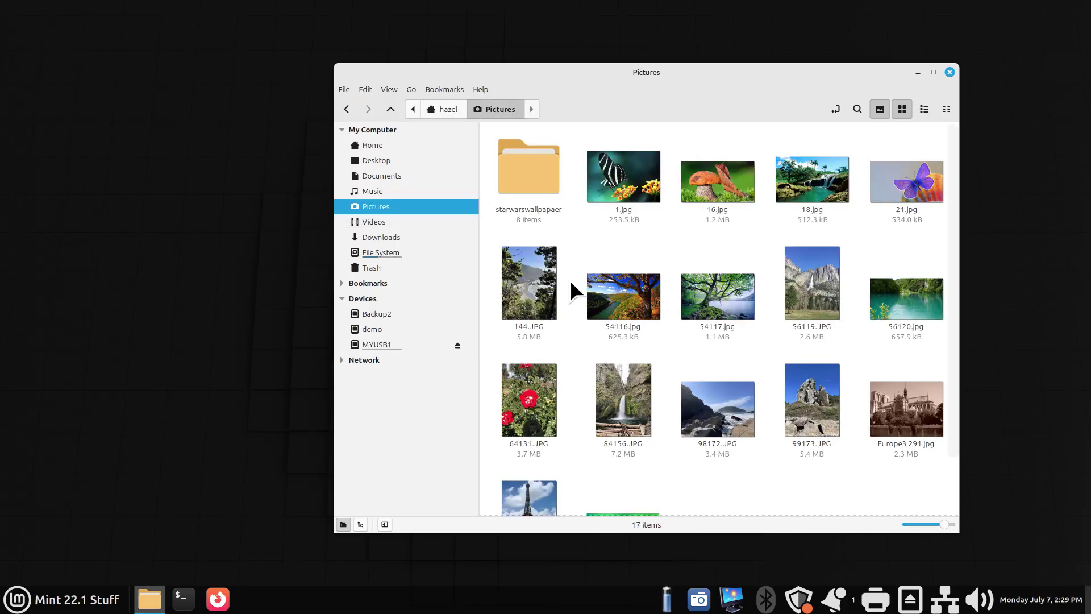
{"action": "left_click_drag", "start_coordinate": [864, 240], "coordinate": [535, 323]}
{"action": "right_click", "coordinate": [618, 288]}
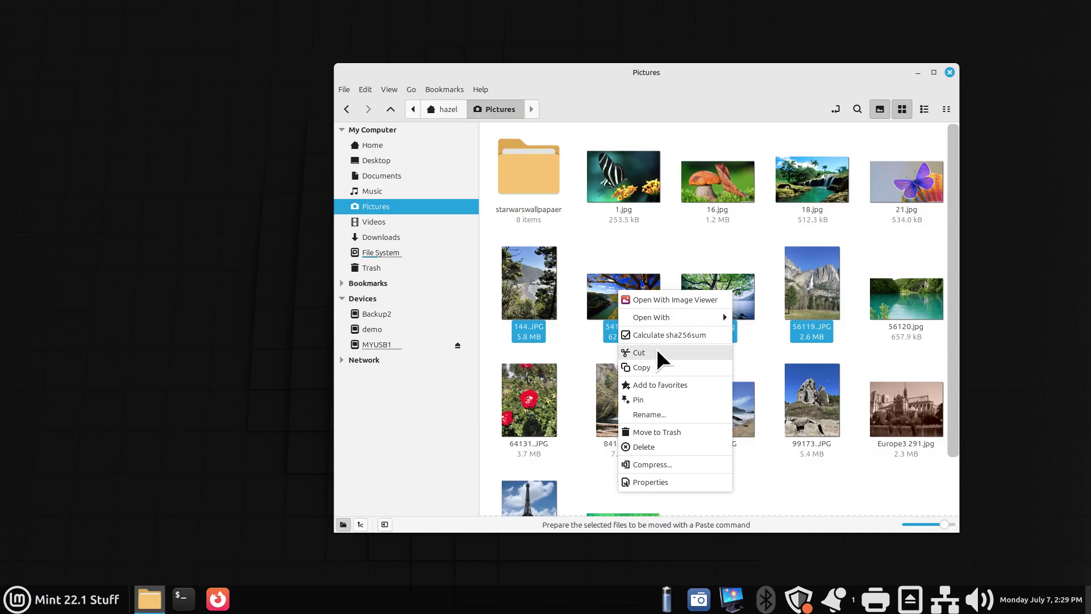
{"action": "left_click", "coordinate": [655, 367]}
Create a new folder named 'my personal' on the MYUSB1 drive.
{"action": "left_click", "coordinate": [394, 344]}
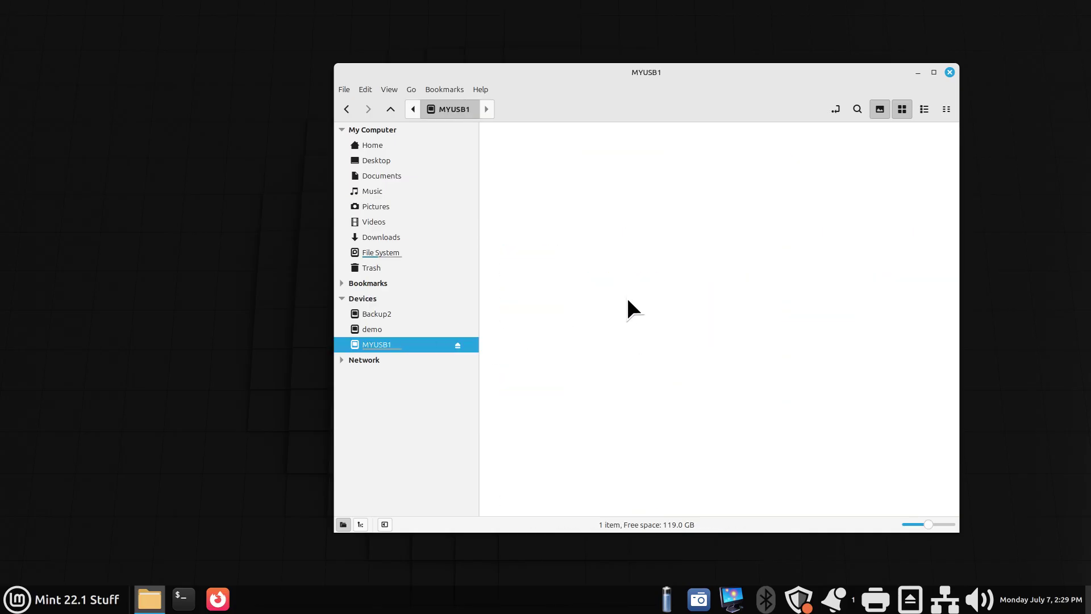
{"action": "right_click", "coordinate": [585, 151]}
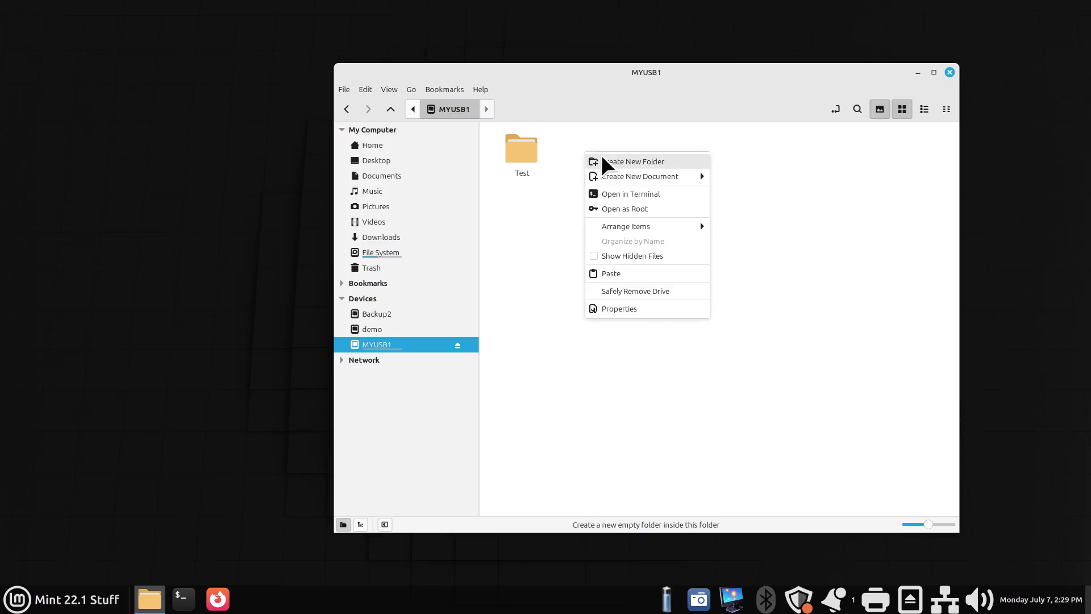
{"action": "left_click", "coordinate": [615, 159]}
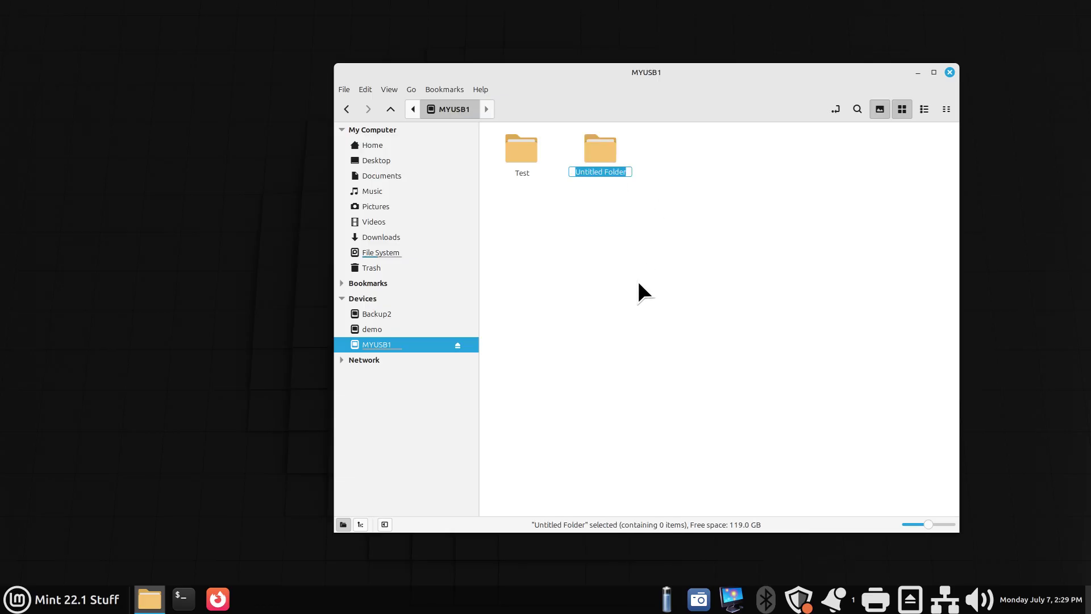
{"action": "type", "text": "my personal"}
{"action": "key", "text": "Return"}
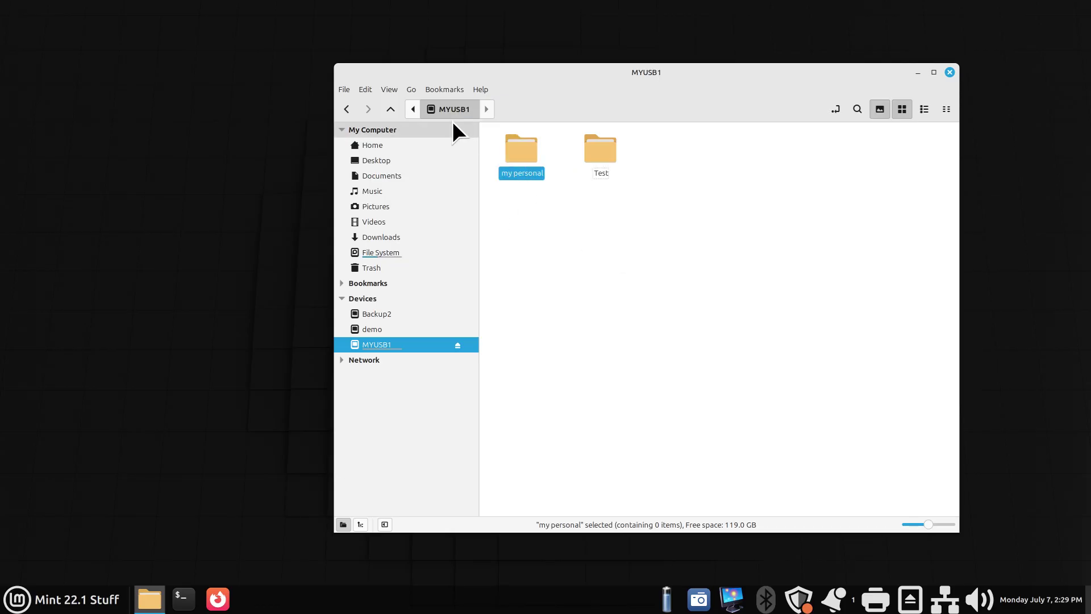
Paste the four copied photos into 'my personal', then eject MYUSB1 from the drive view.
{"action": "double_click", "coordinate": [518, 150]}
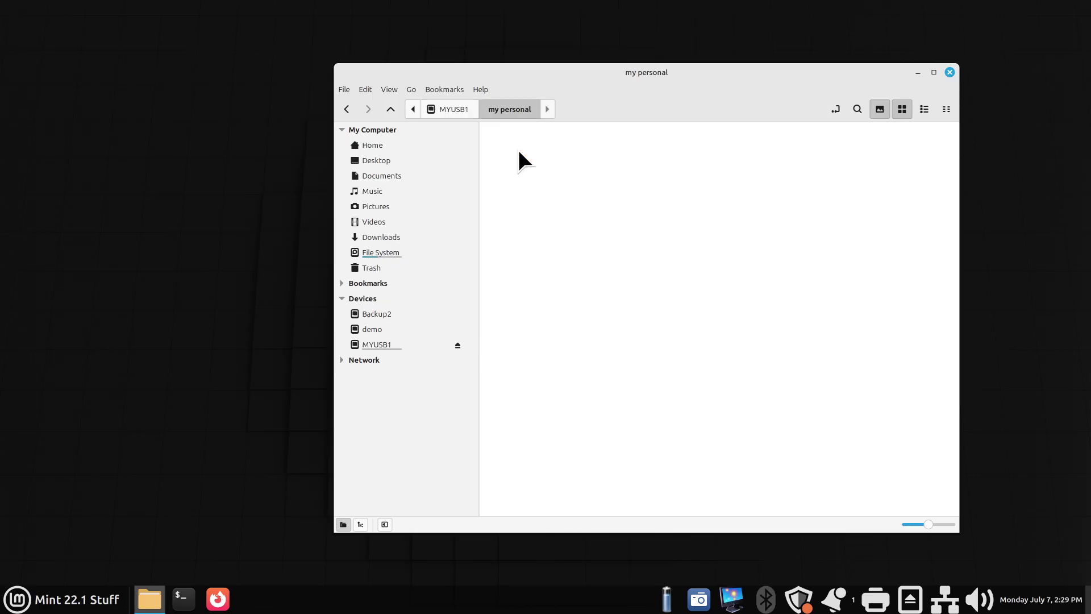
{"action": "right_click", "coordinate": [518, 148]}
{"action": "left_click", "coordinate": [564, 273]}
{"action": "left_click", "coordinate": [684, 255]}
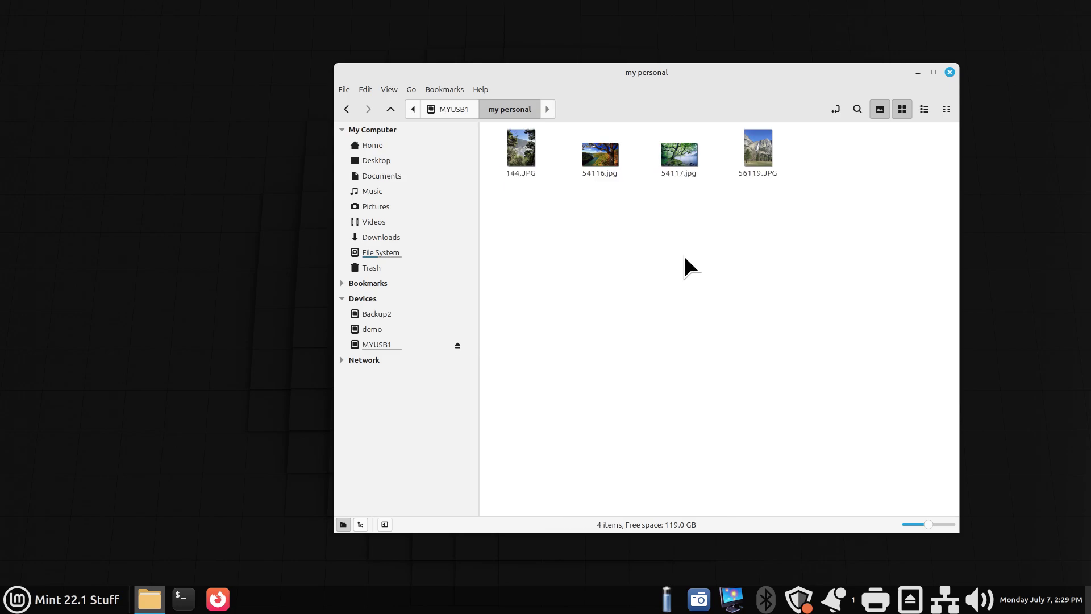
{"action": "left_click", "coordinate": [439, 106]}
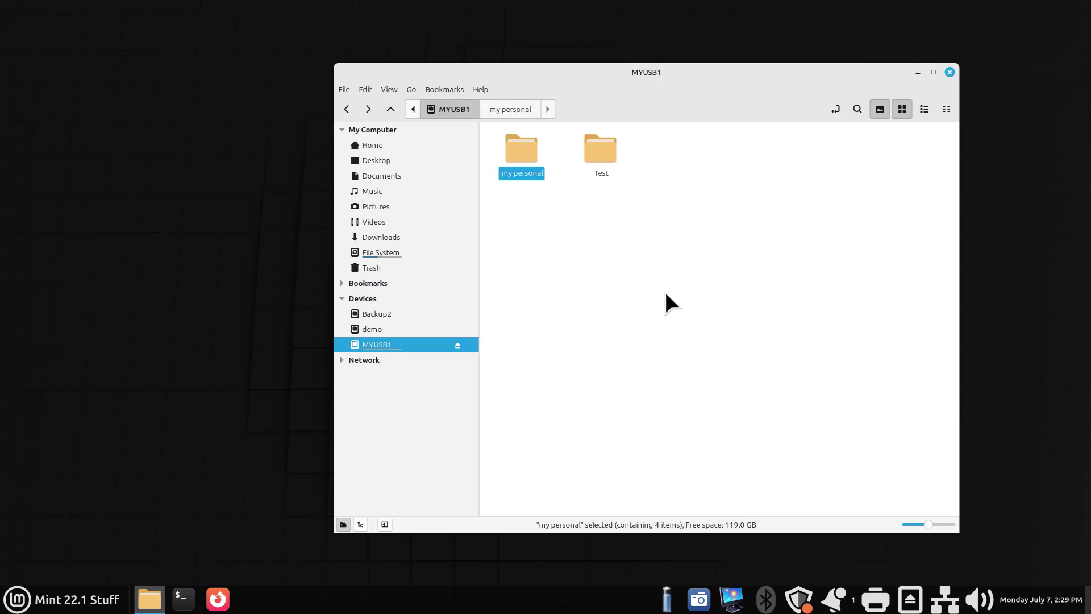
{"action": "left_click", "coordinate": [457, 345]}
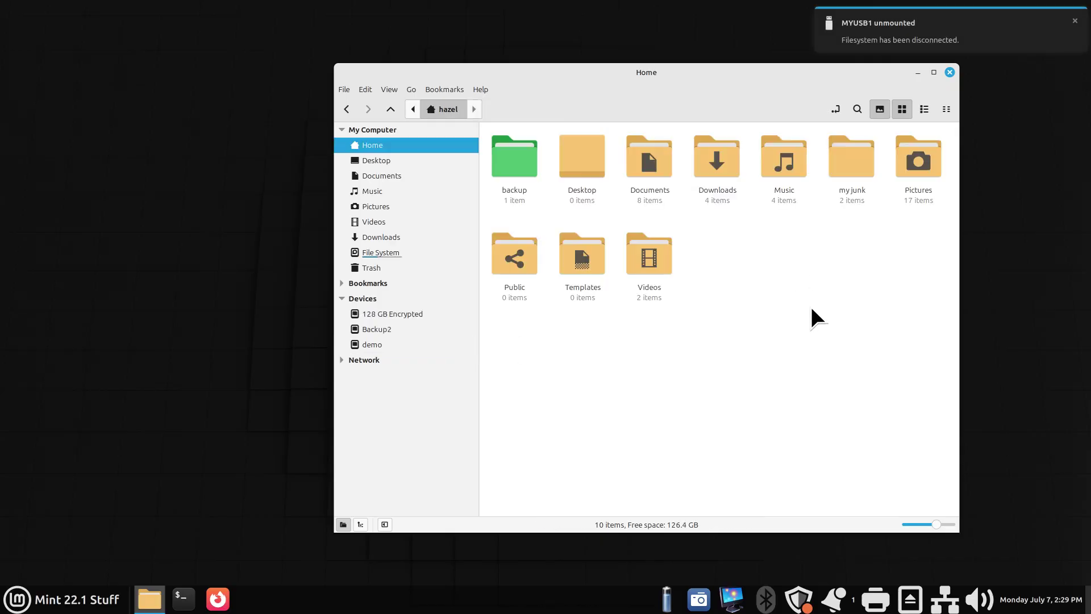
Close the Home file manager window.
{"action": "left_click", "coordinate": [949, 72]}
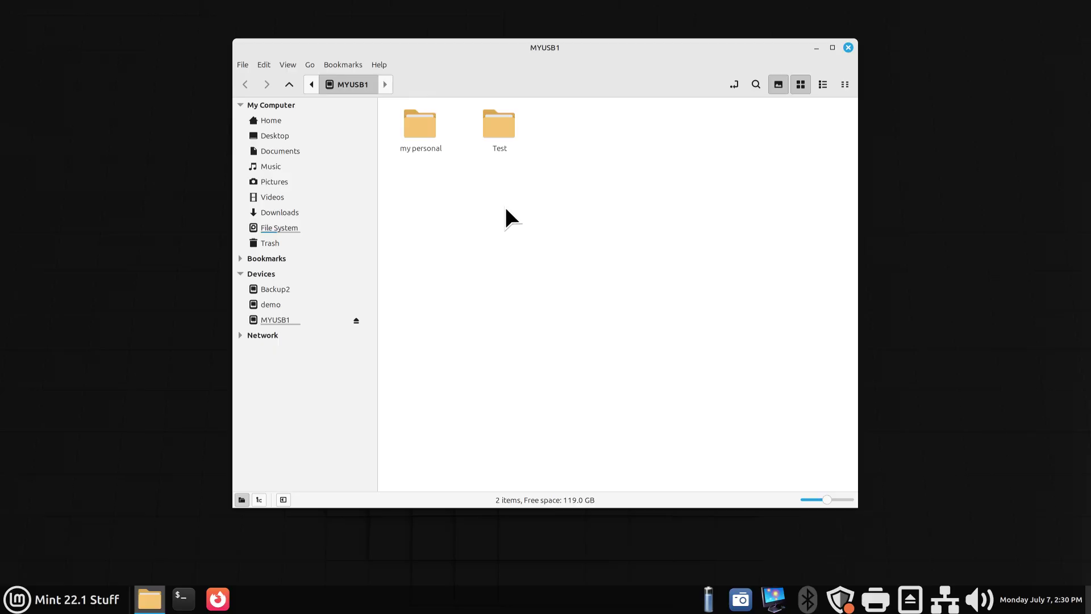
Close the MYUSB1 file manager window, leaving the drive mounted.
{"action": "left_click", "coordinate": [849, 47]}
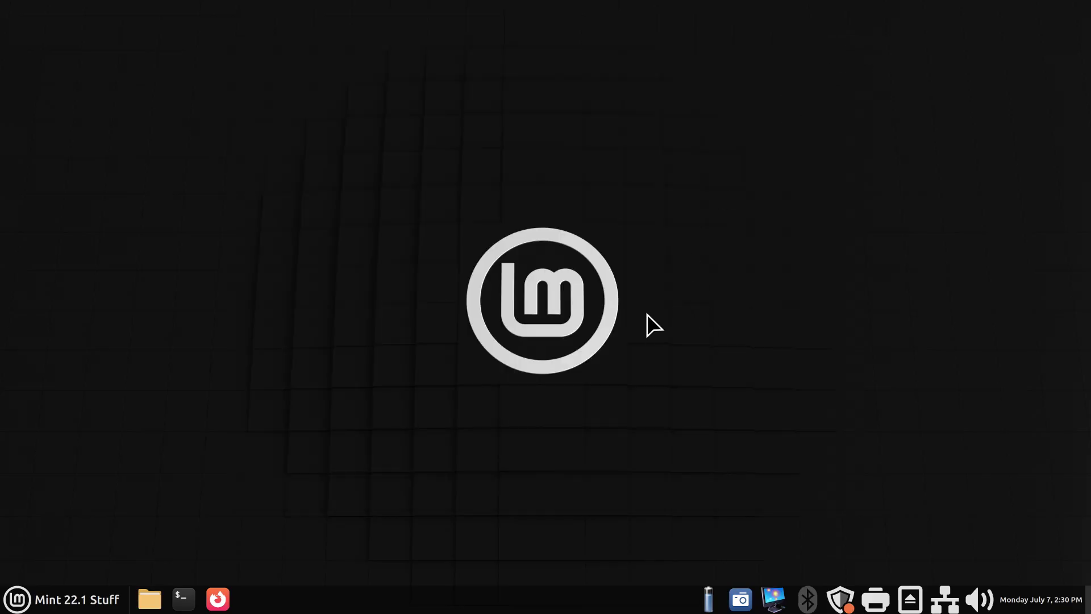